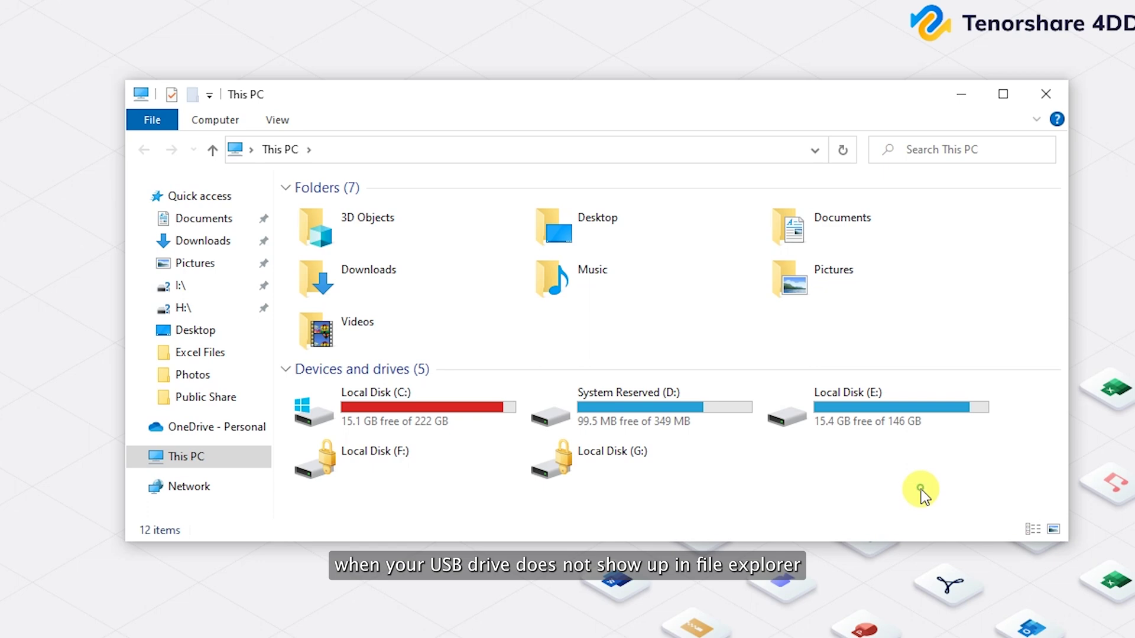
- Select all five drives in This PC, then close the This PC window
left_click_drag(921, 489, 293, 385)
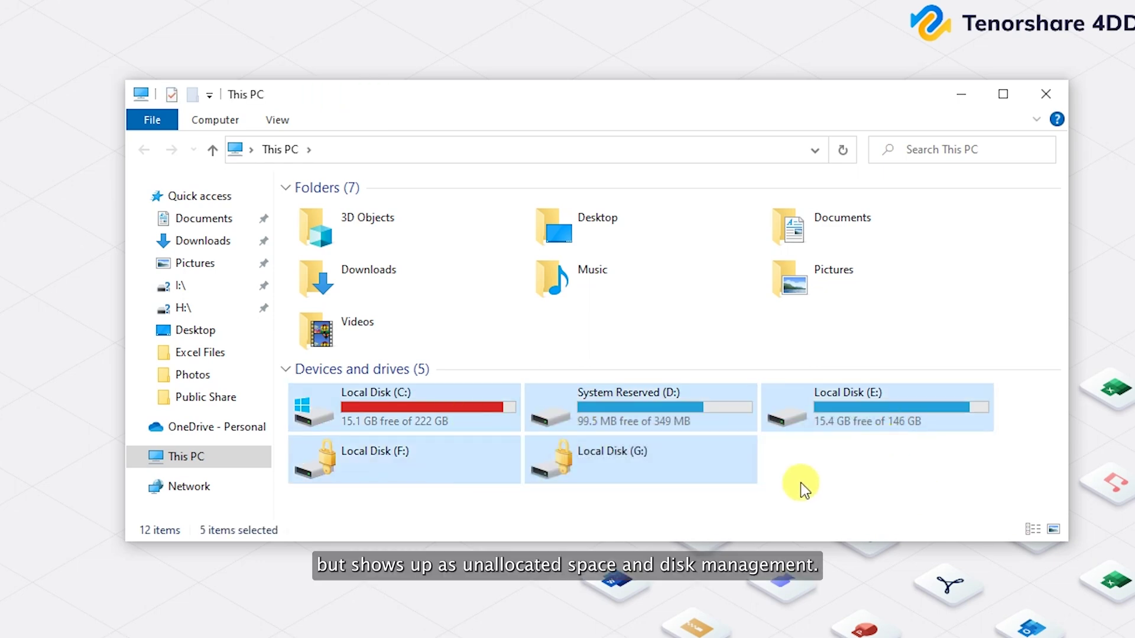
left_click(1046, 96)
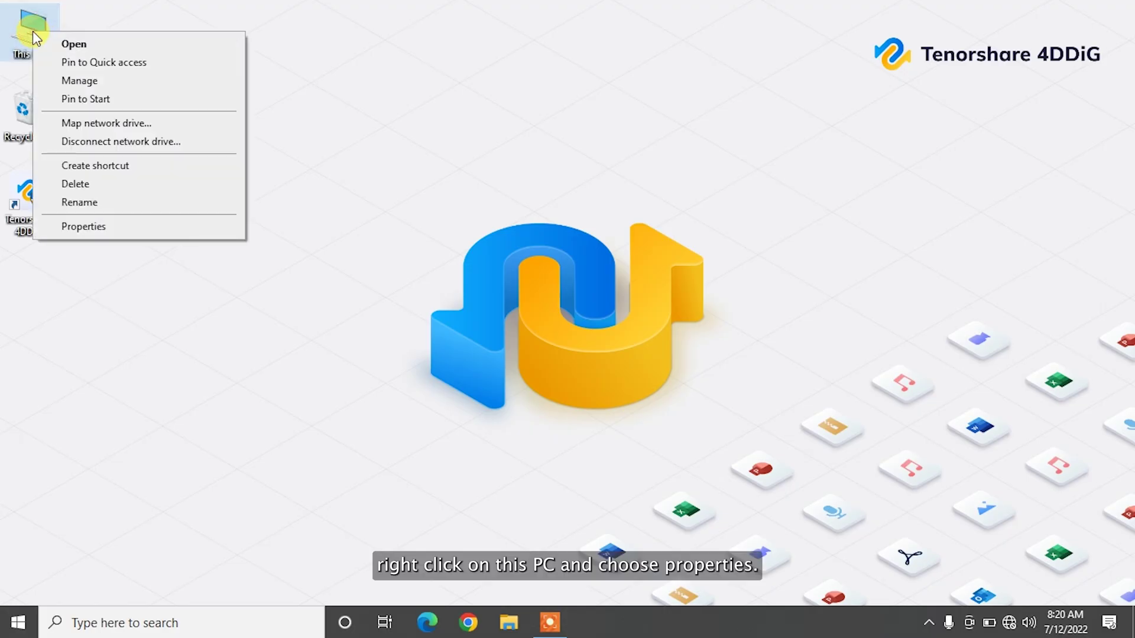
- Auto-update the Kingston DataTraveler 2.0 driver in Device Manager, confirming the best driver is installed
left_click(101, 224)
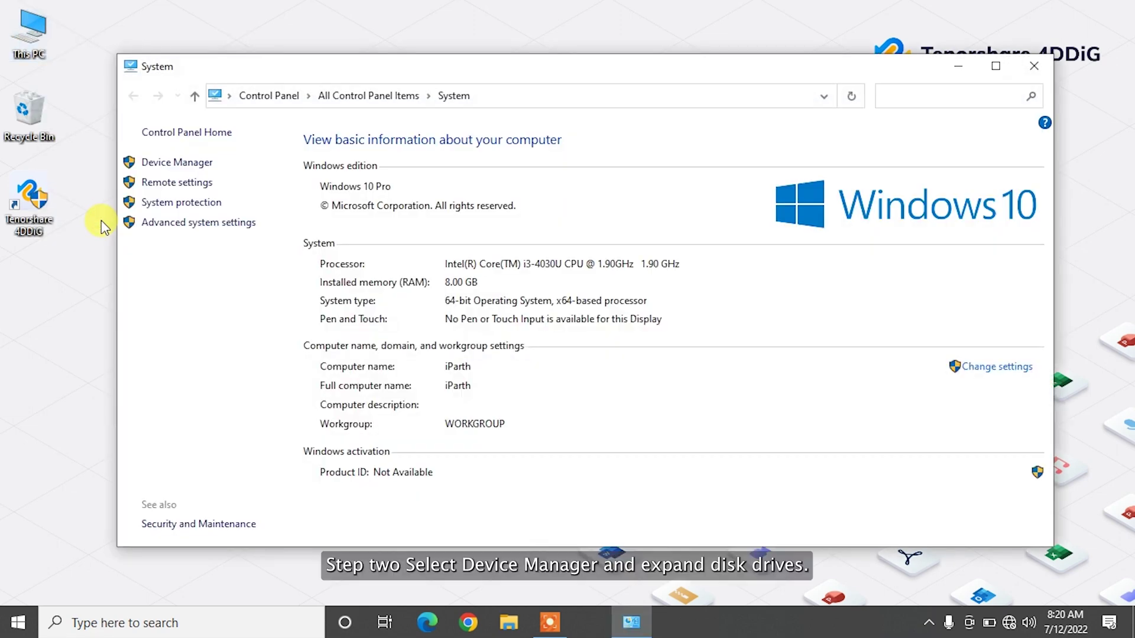
left_click(177, 162)
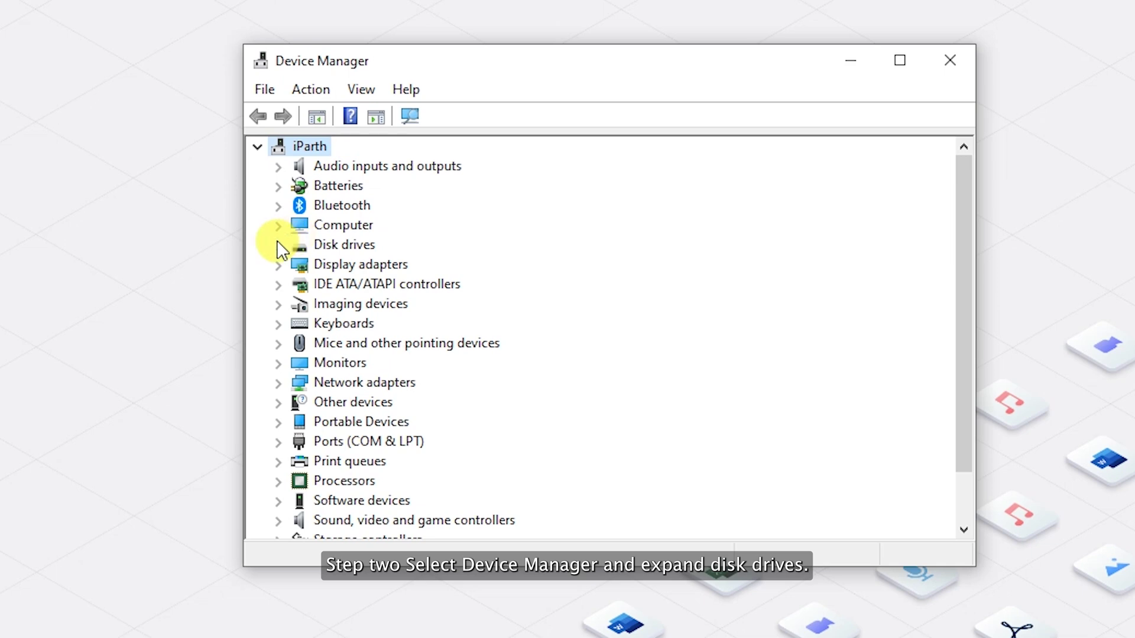
left_click(277, 246)
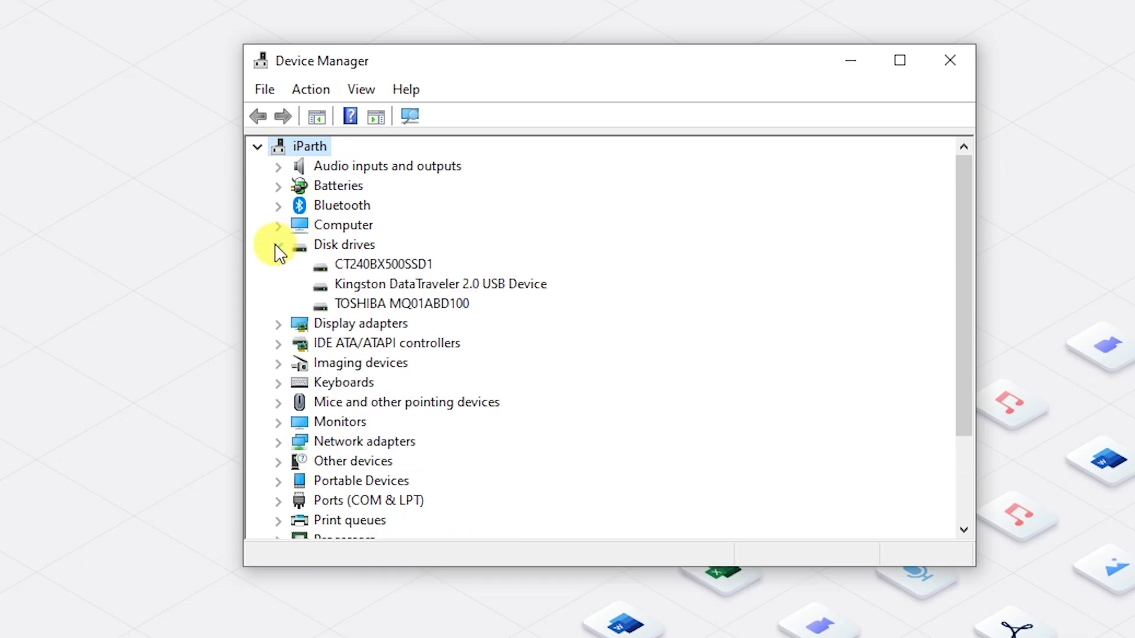
left_click(355, 284)
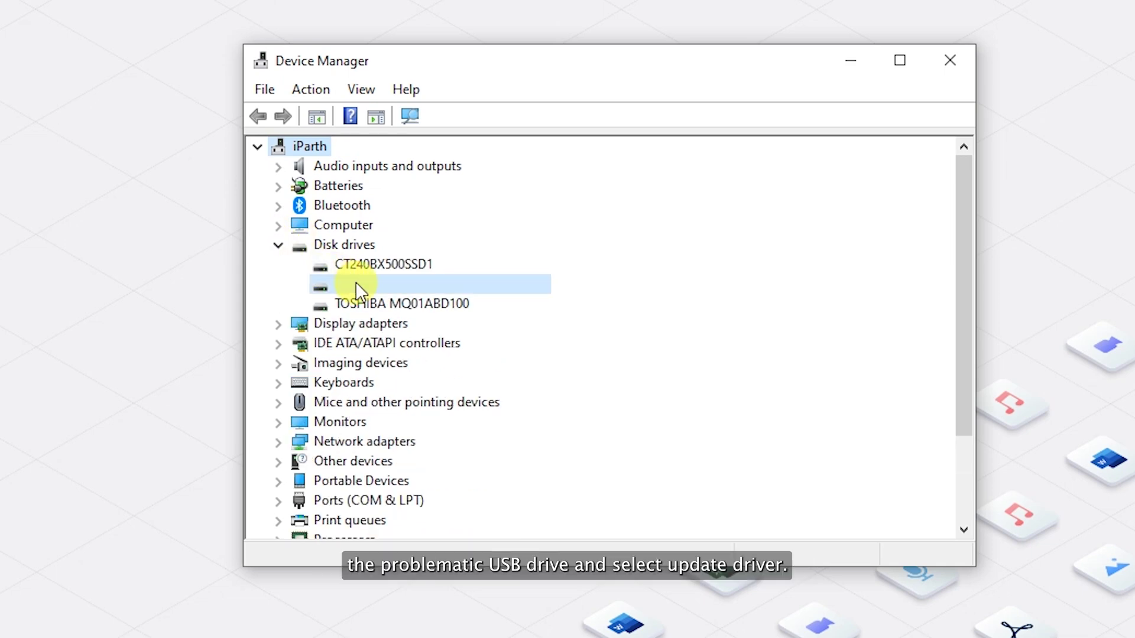
right_click(355, 283)
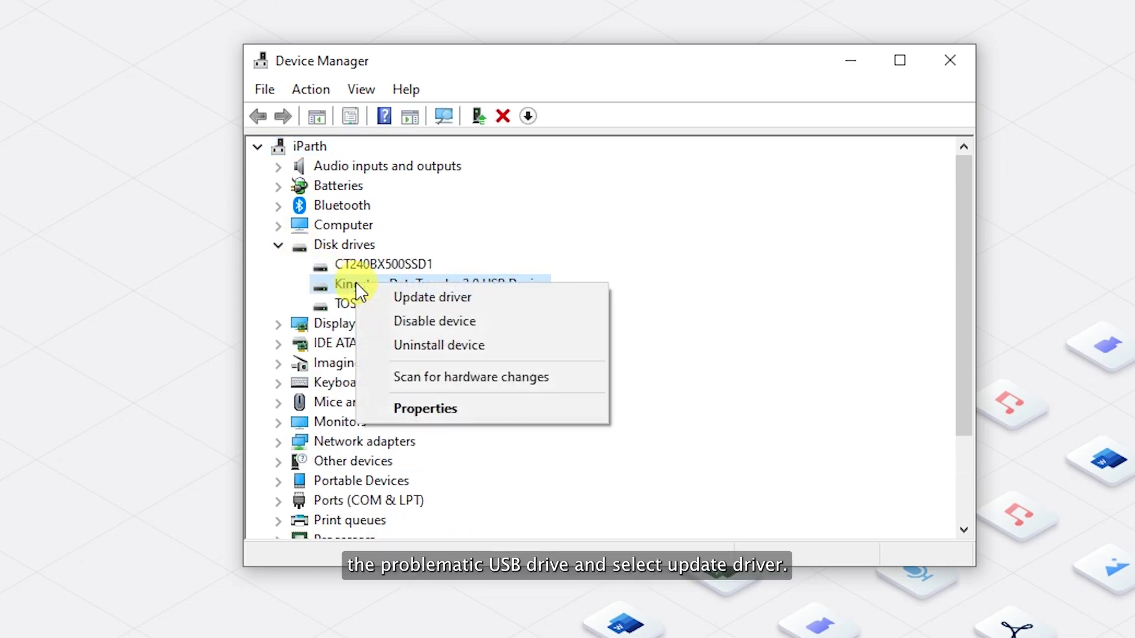
left_click(391, 295)
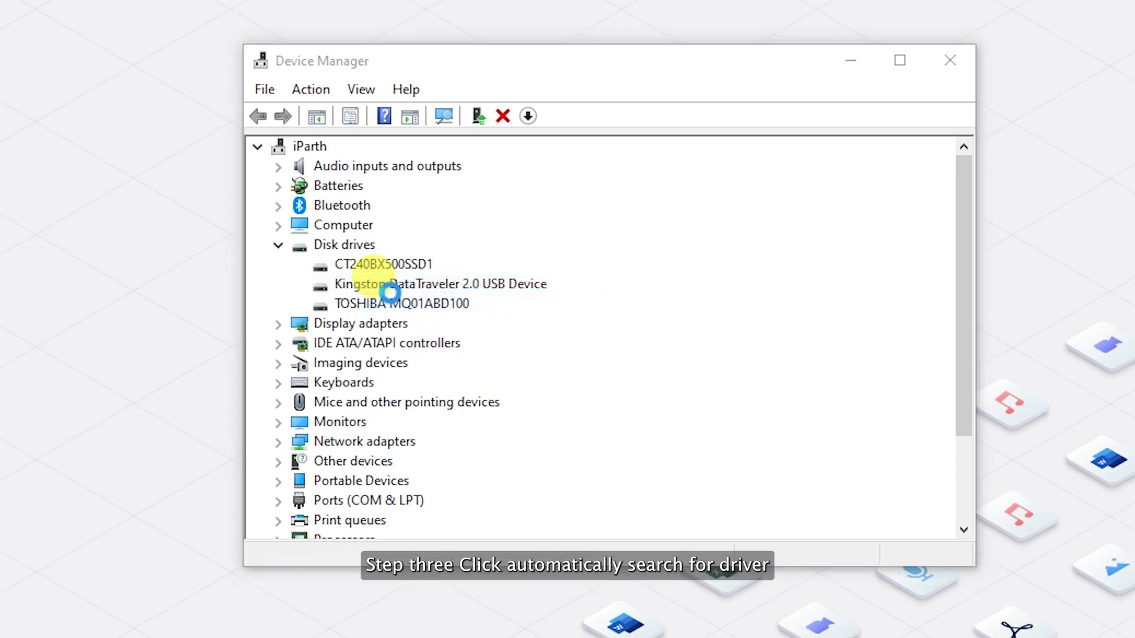
left_click(516, 294)
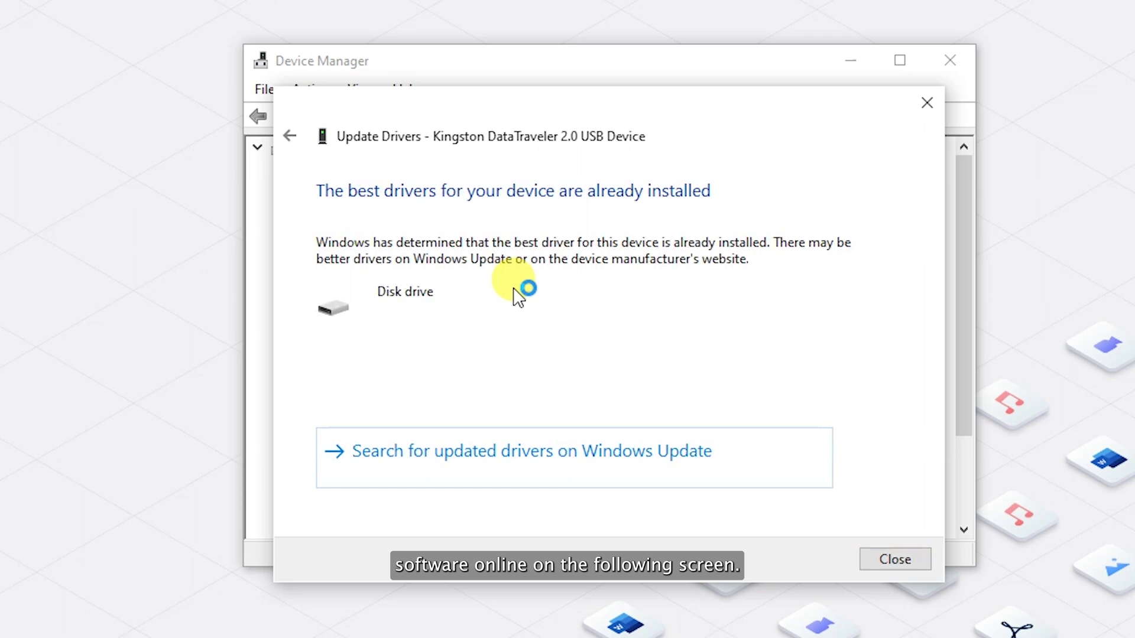
left_click(898, 564)
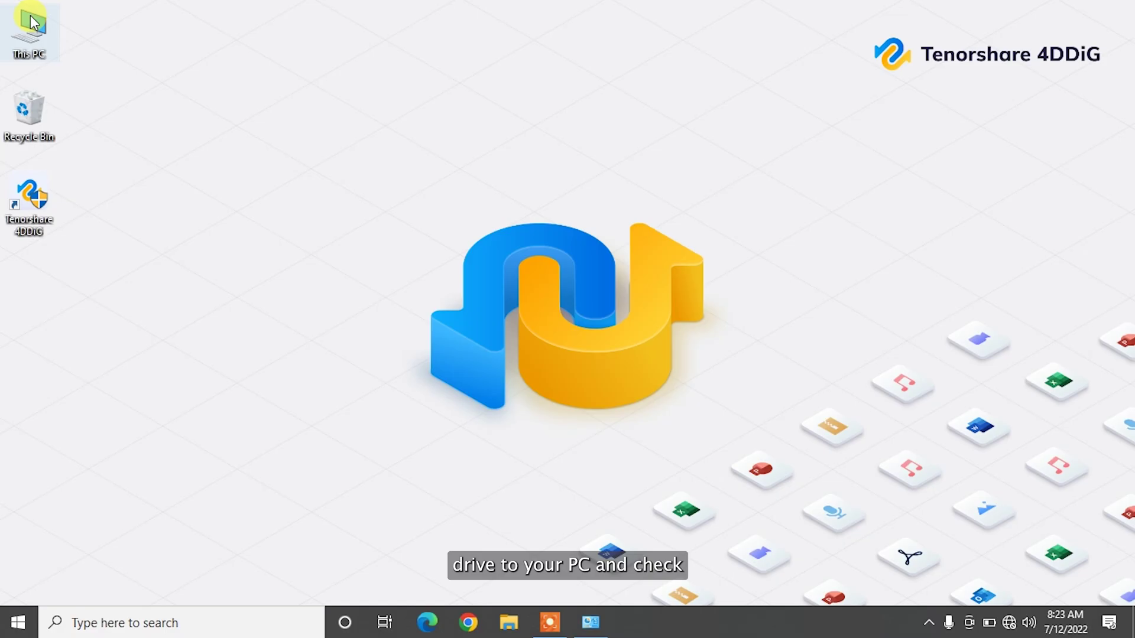
double_click(31, 22)
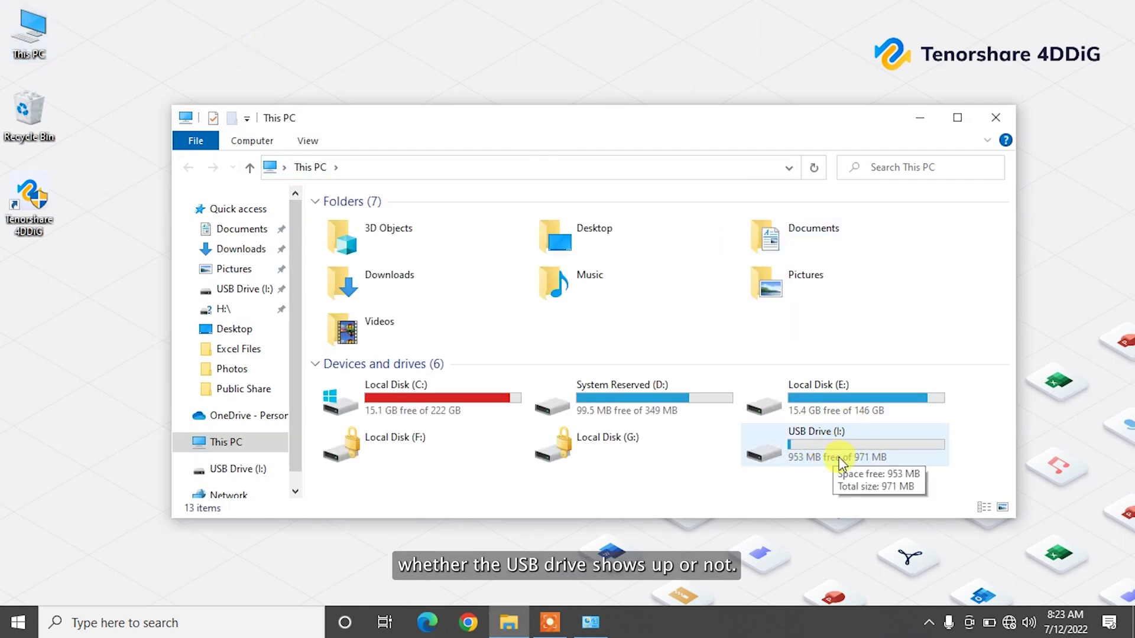
left_click(1004, 116)
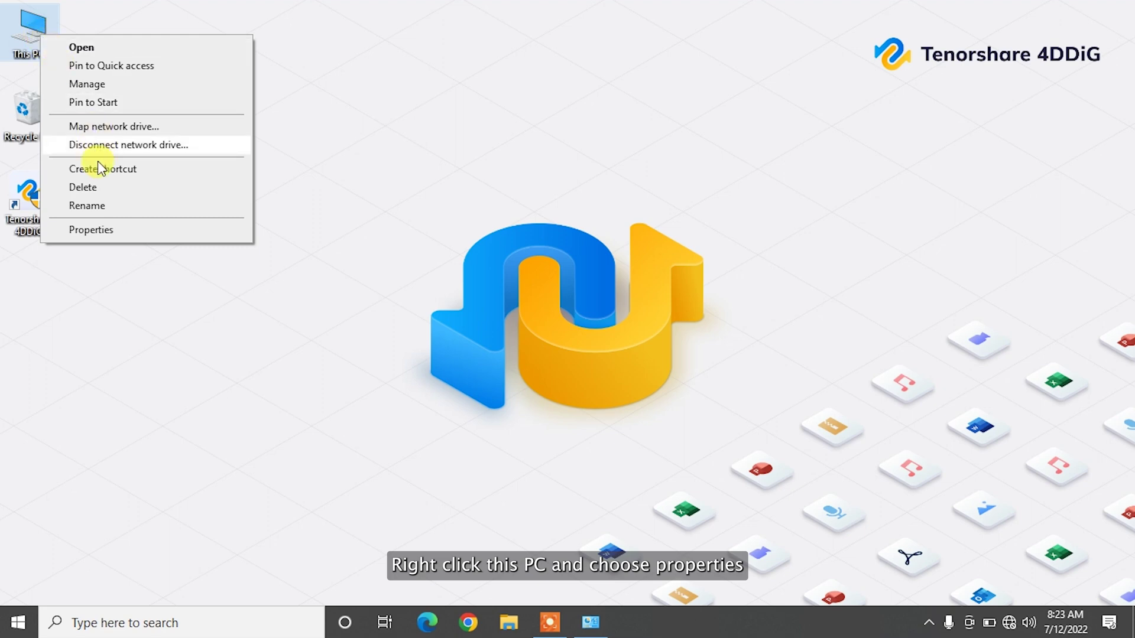
- Uninstall the Kingston DataTraveler 2.0 USB Device from Device Manager's Disk drives list
left_click(99, 228)
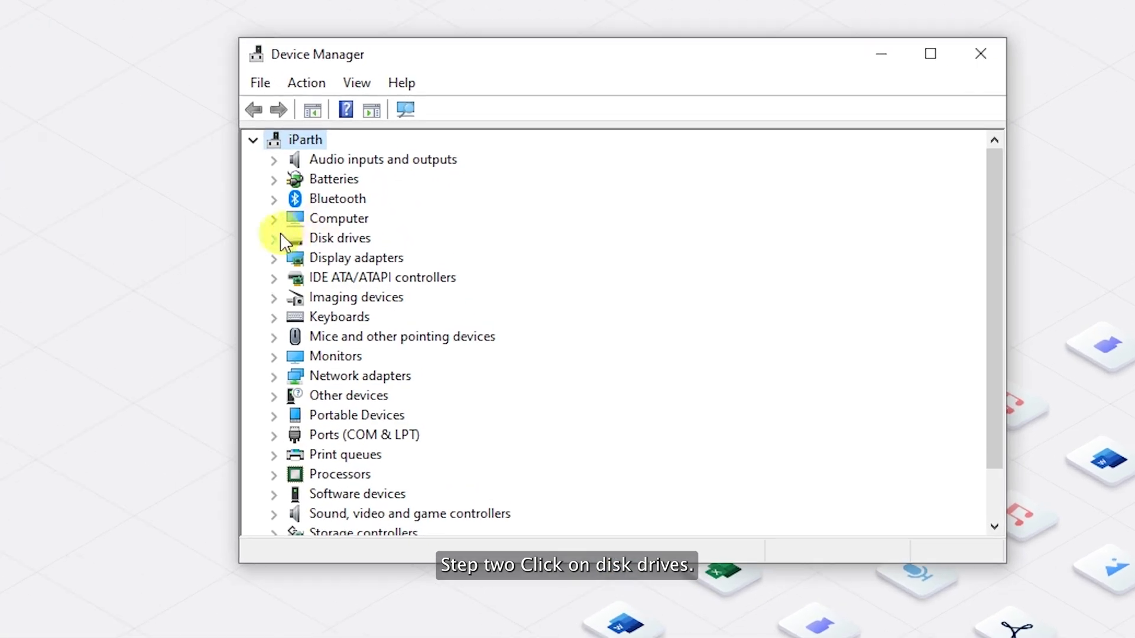
left_click(344, 258)
left_click(352, 280)
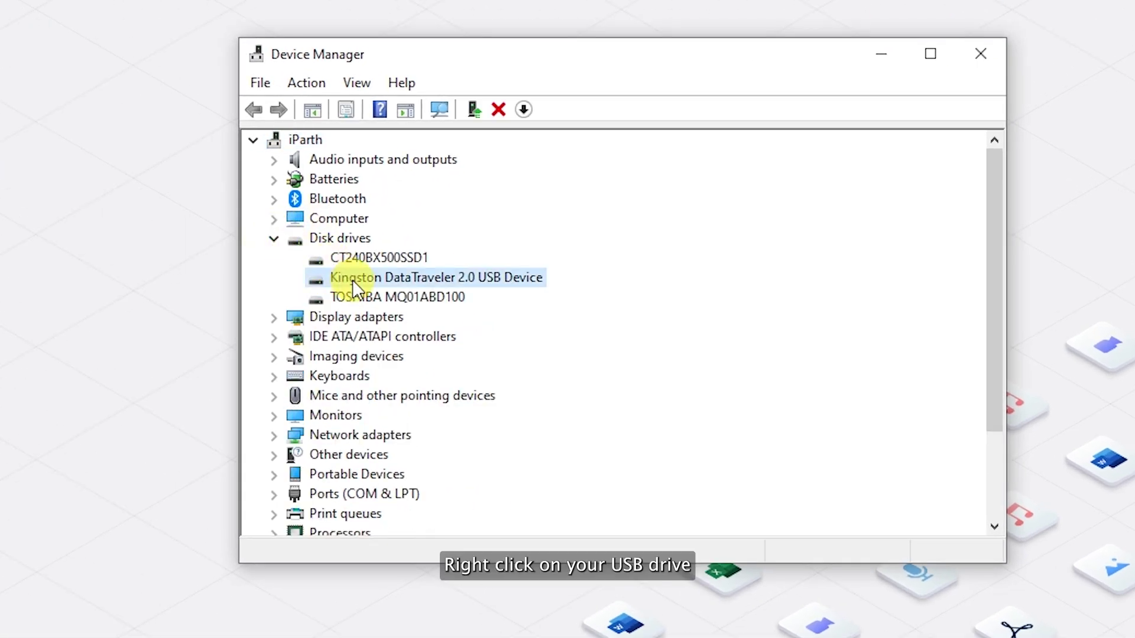
right_click(352, 279)
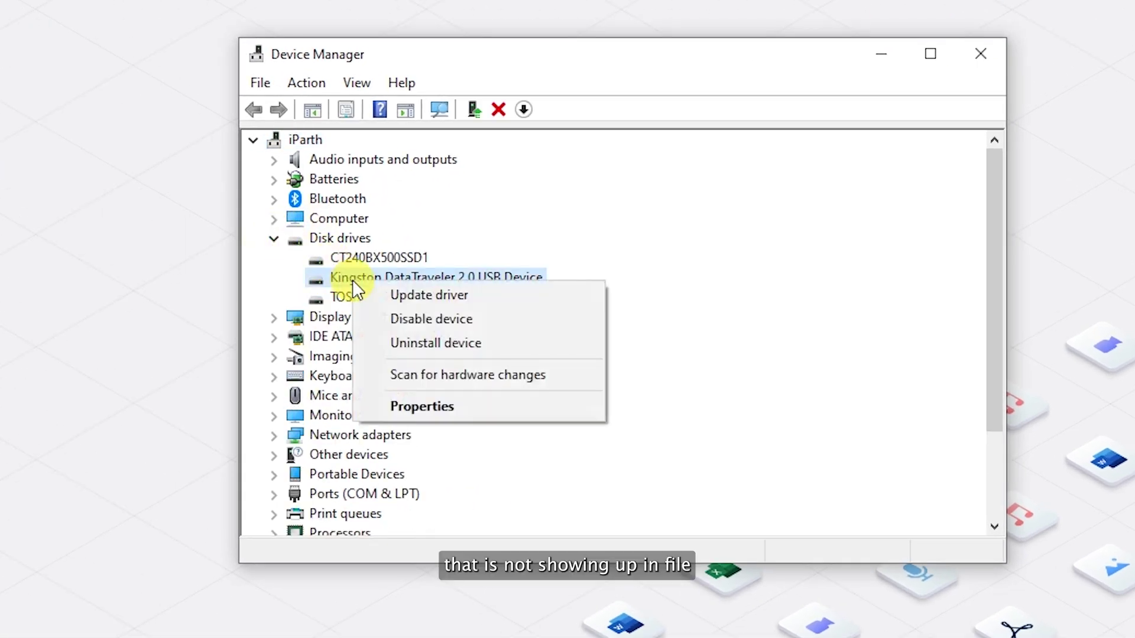
left_click(428, 343)
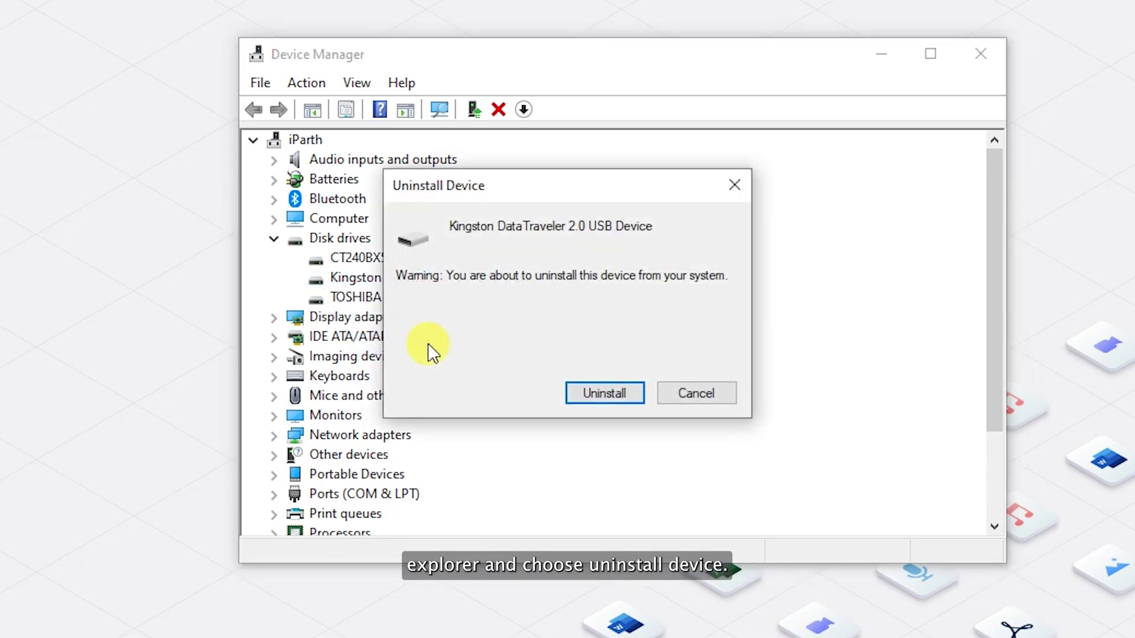
left_click(600, 392)
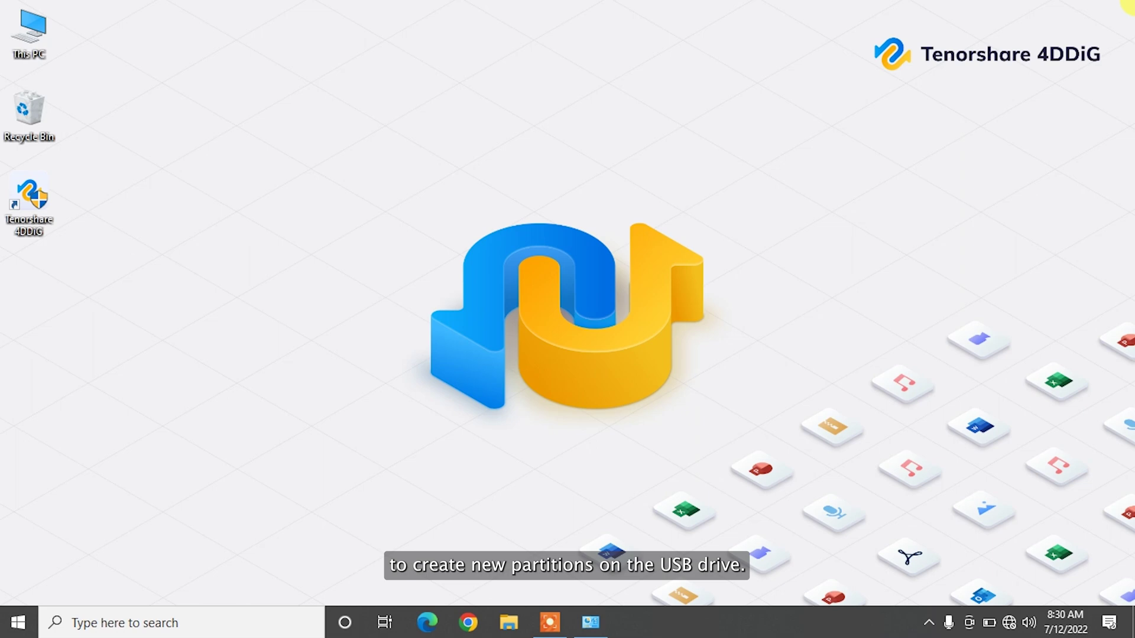
- Open Disk Management in Computer Management and select Disk 2's unallocated space
right_click(20, 49)
left_click(45, 100)
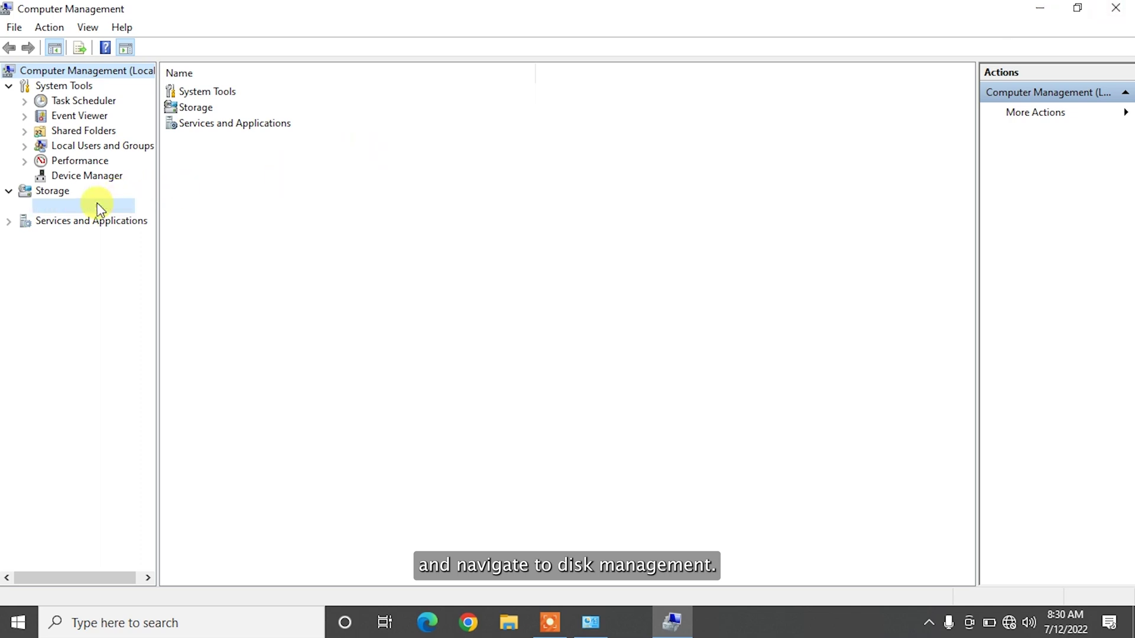
left_click(97, 206)
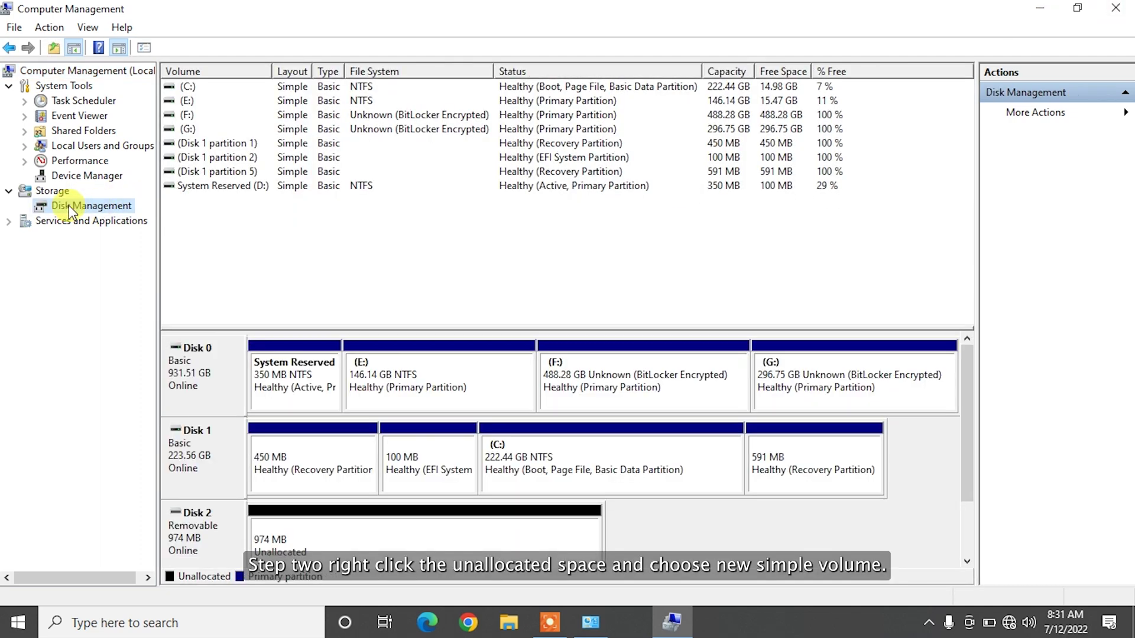
left_click(328, 538)
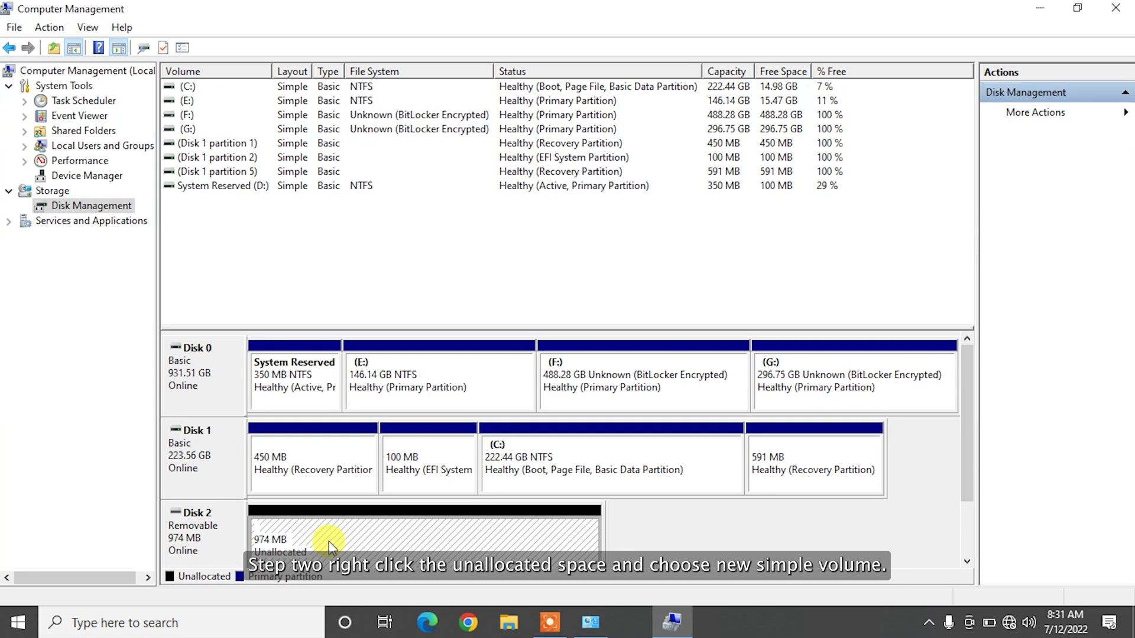
right_click(329, 542)
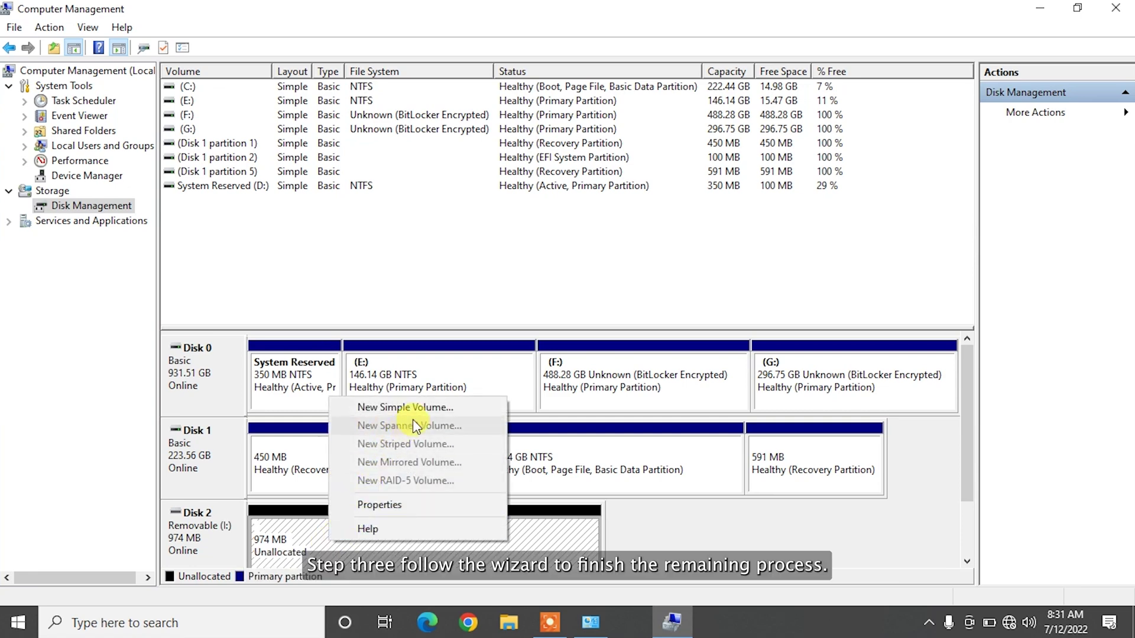
- Create a full-size 972 MB simple volume with drive letter H using the wizard
left_click(434, 410)
left_click(479, 388)
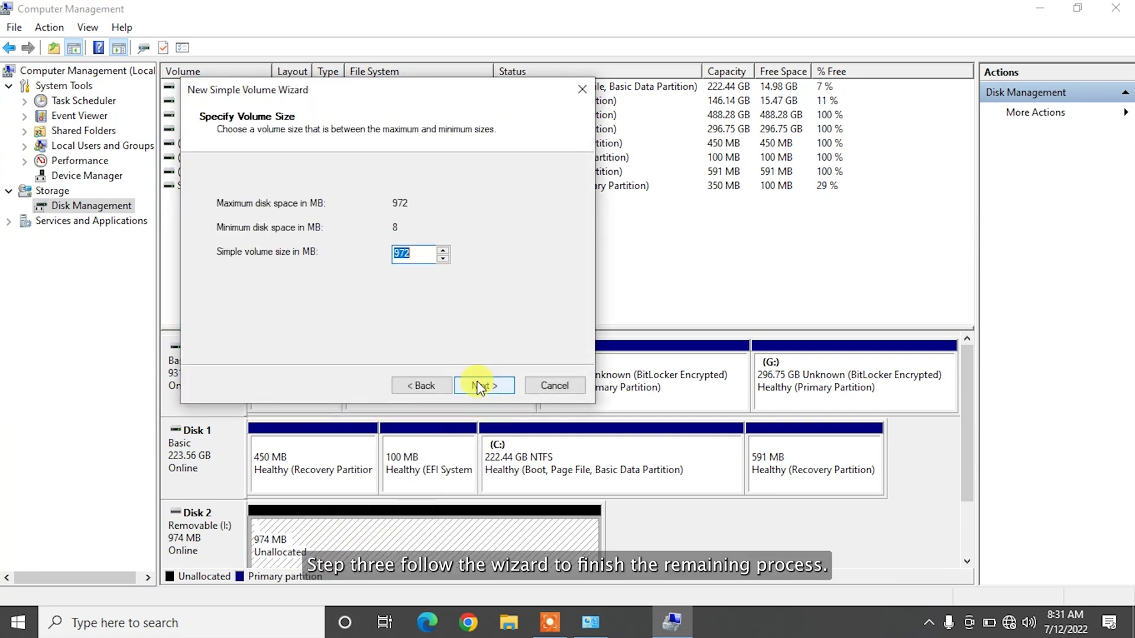
left_click(478, 387)
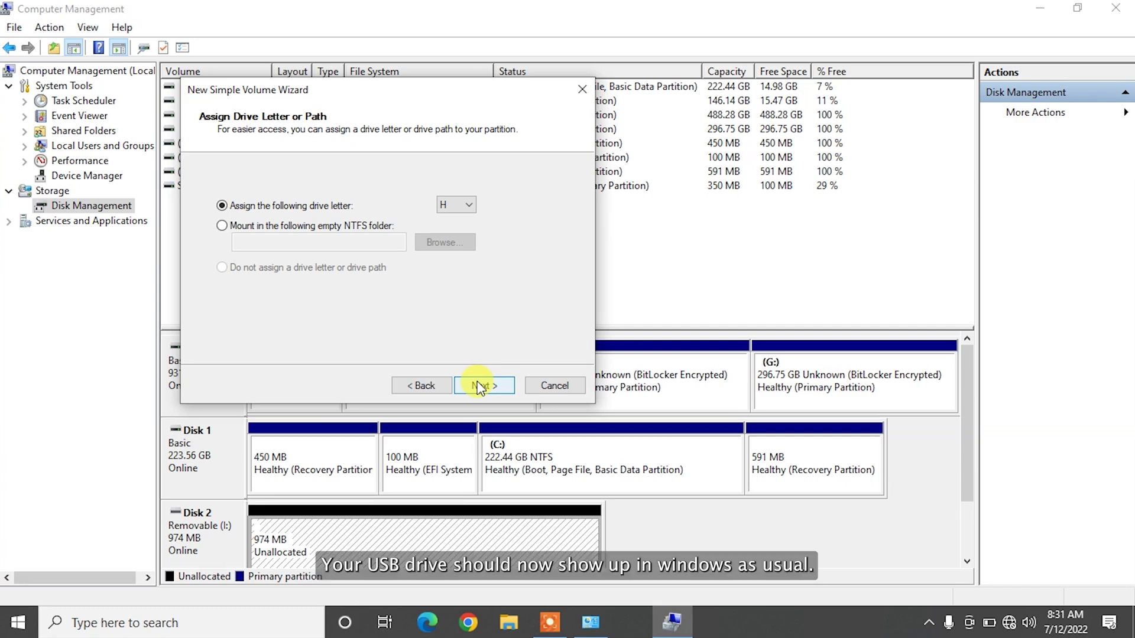
left_click(479, 387)
left_click(479, 387)
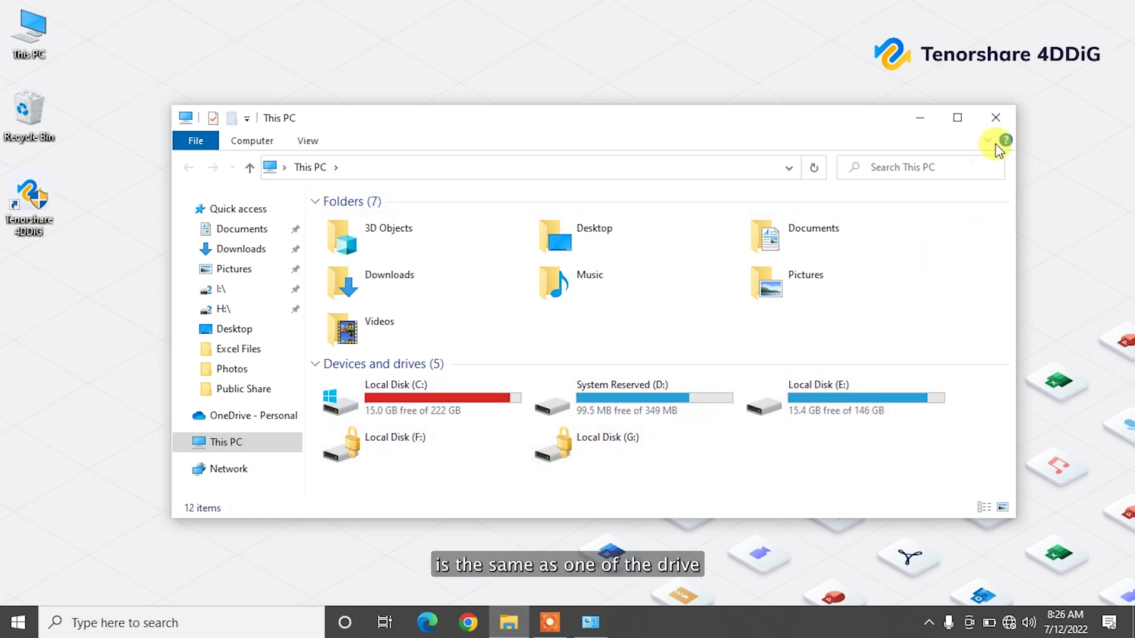
- Close the This PC window to return to the desktop
left_click(995, 121)
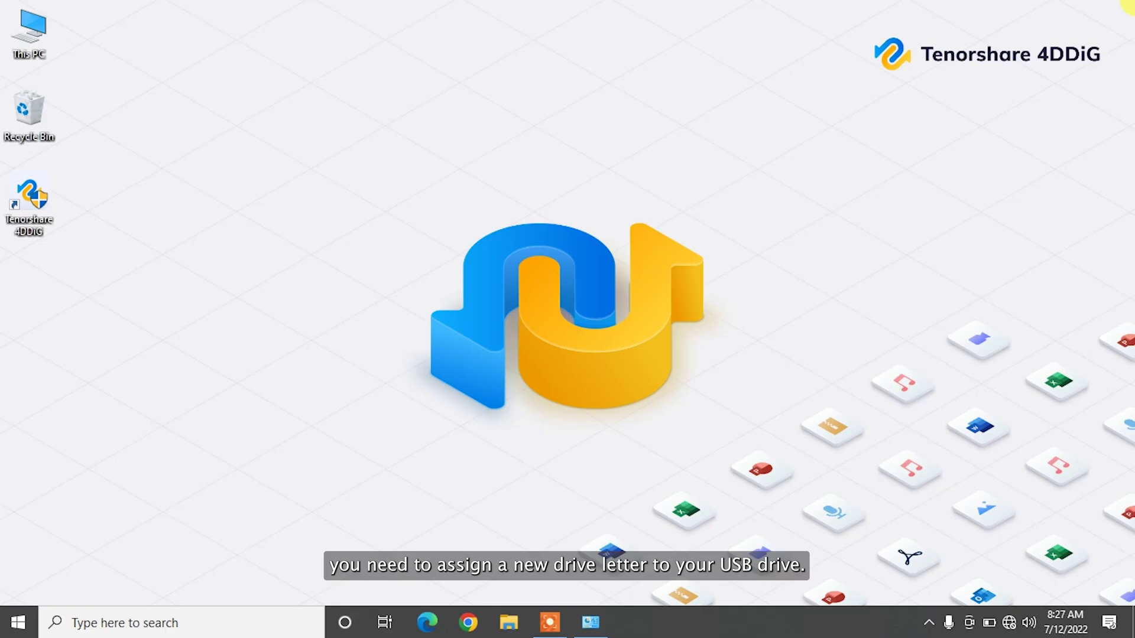
- Open Disk Management through This PC's Manage option
right_click(36, 22)
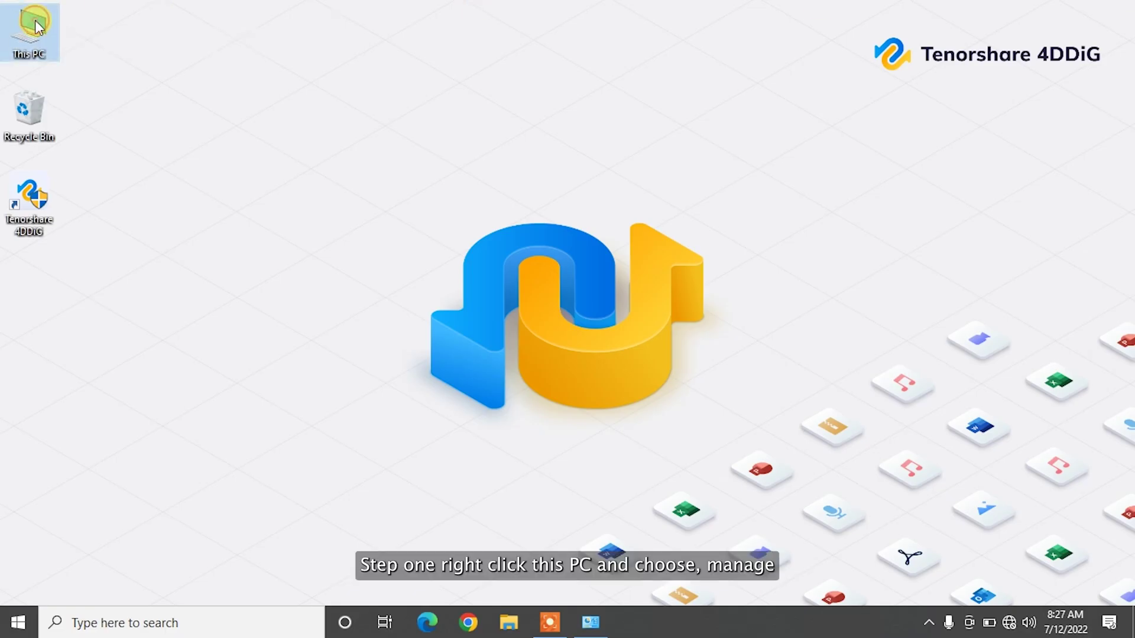
left_click(71, 70)
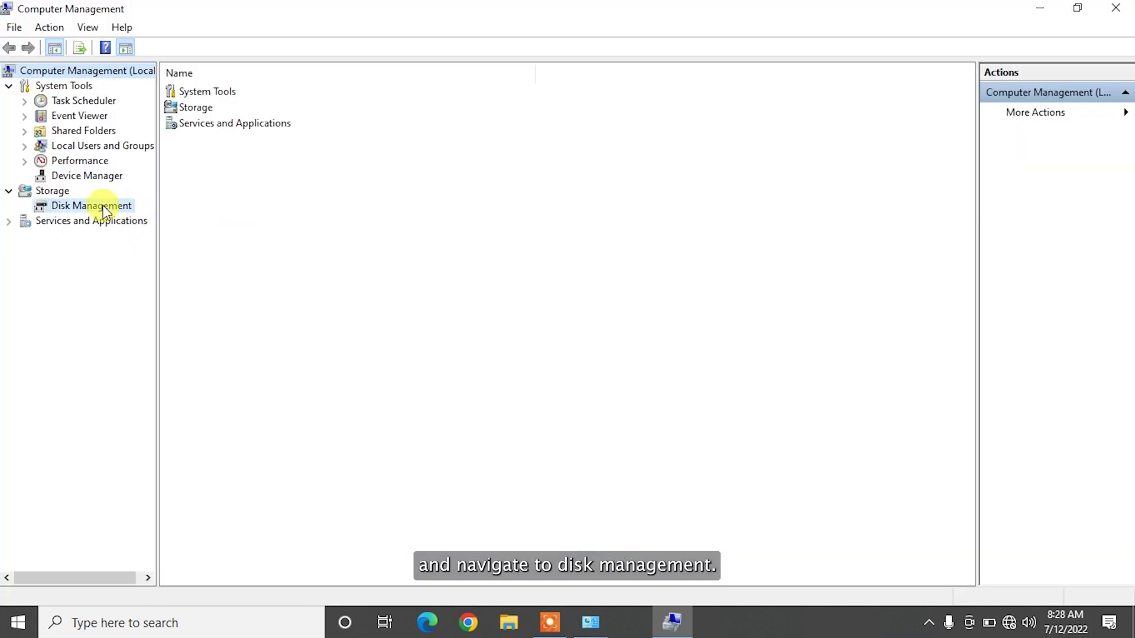
left_click(91, 206)
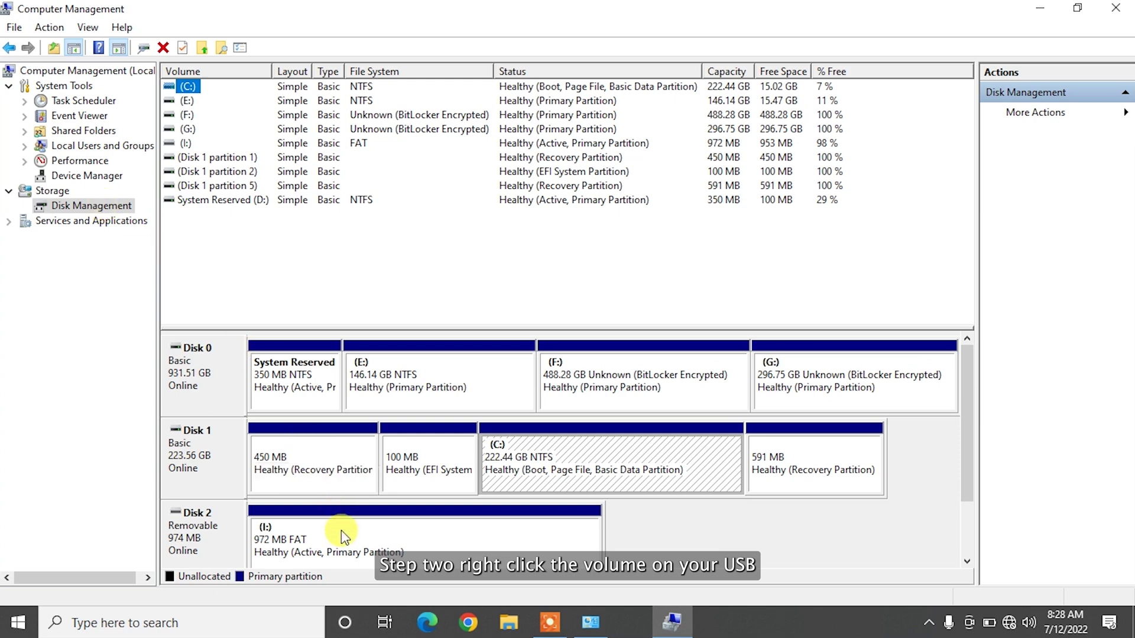
- Start changing the USB partition I: drive letter and list the available letters
left_click(375, 543)
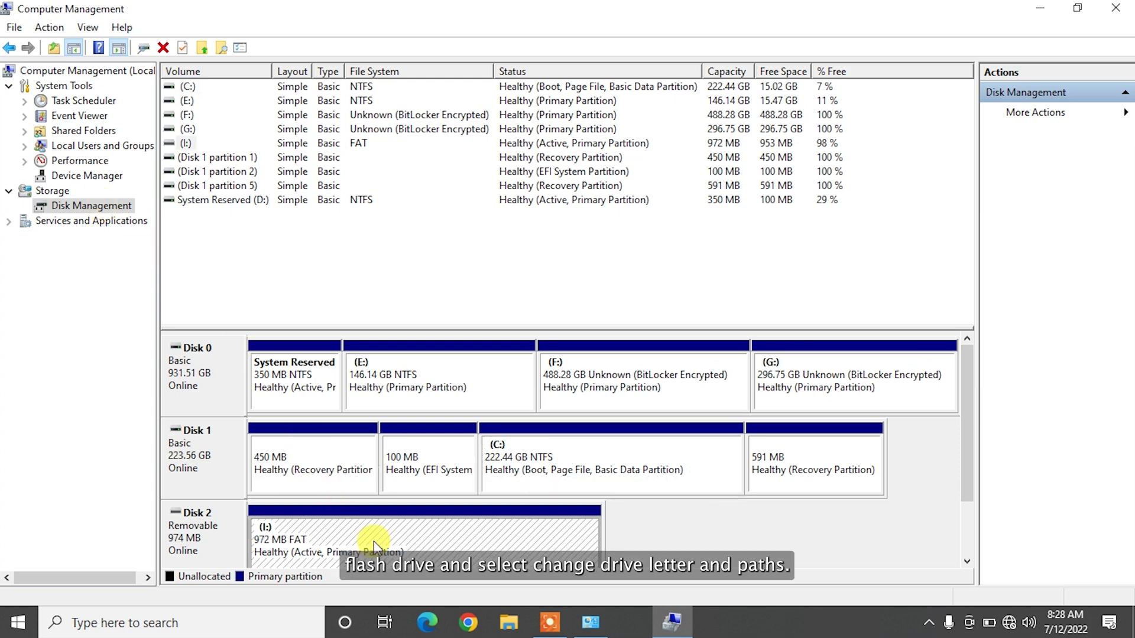
right_click(374, 542)
left_click(493, 383)
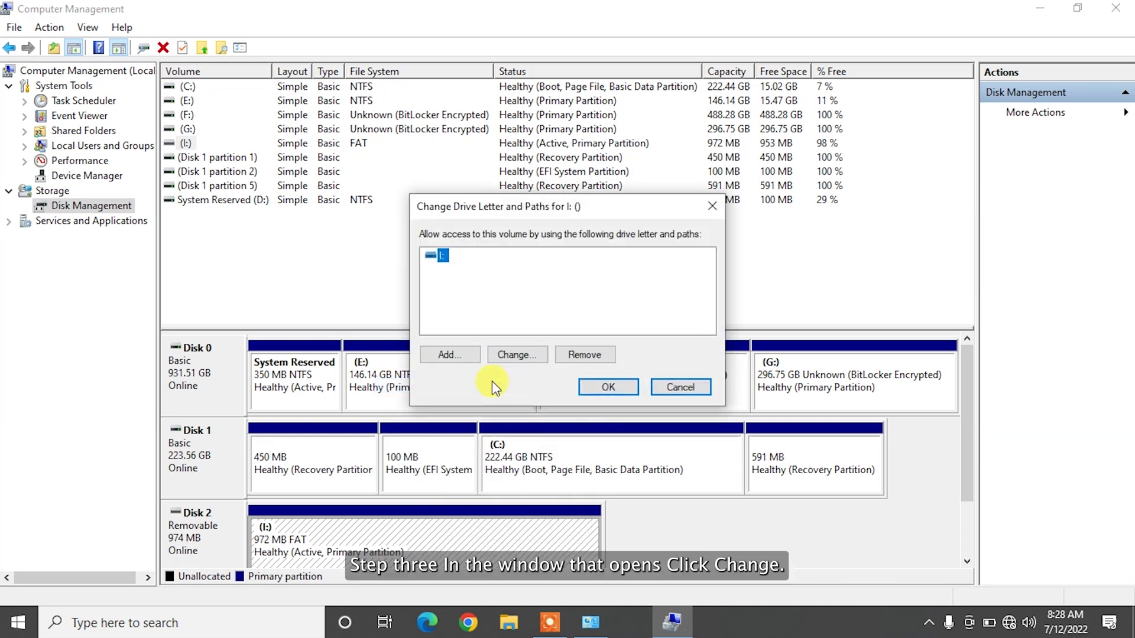
left_click(516, 355)
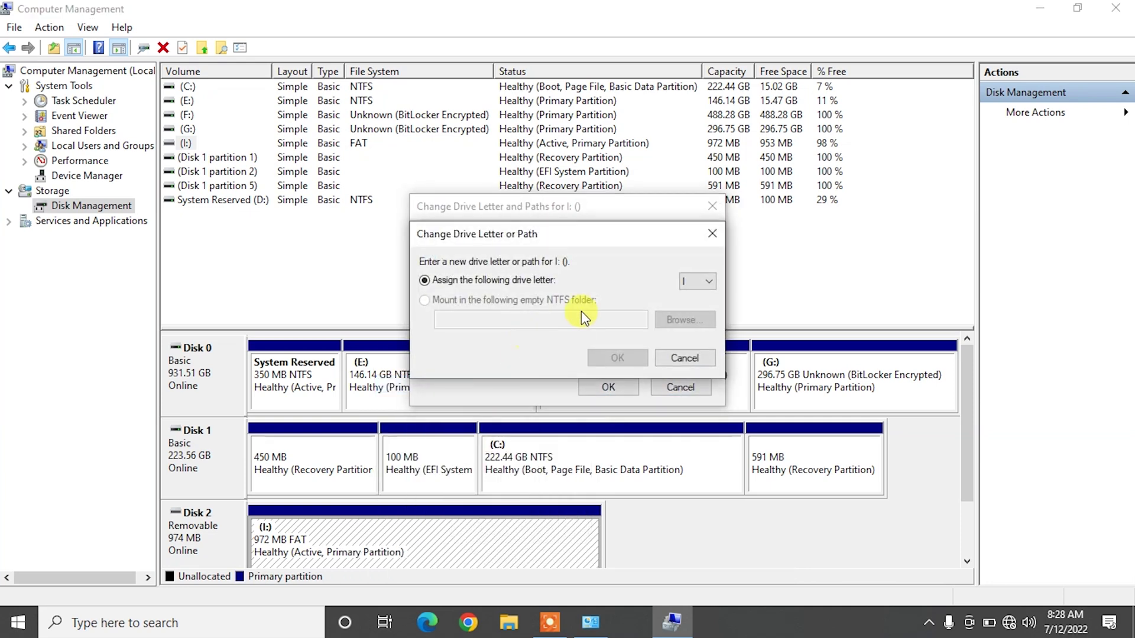
left_click(699, 283)
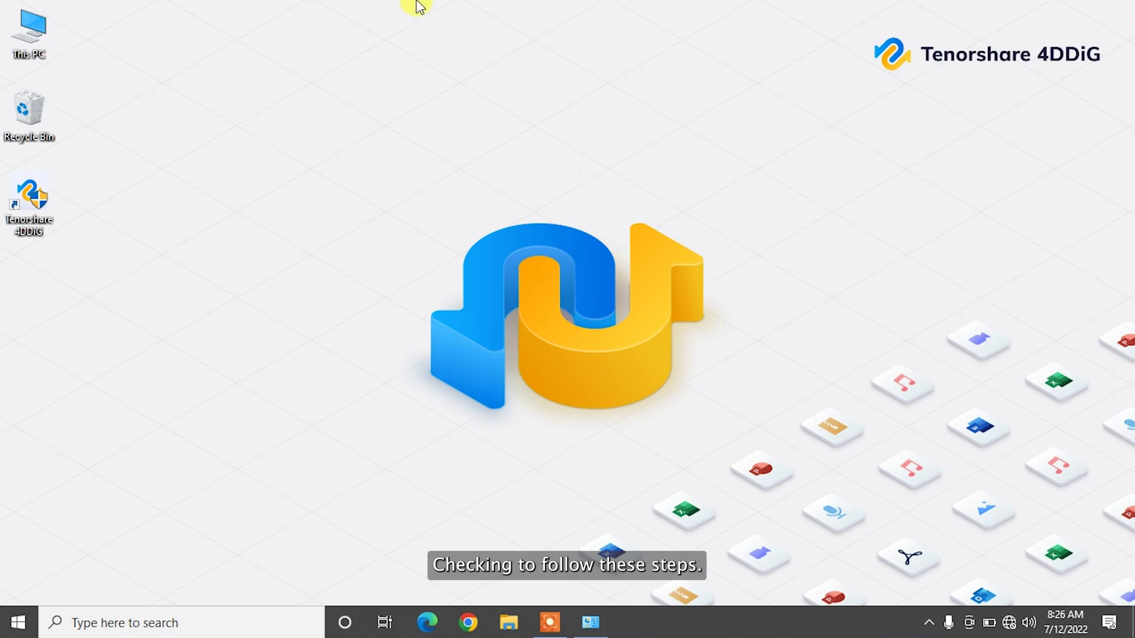
- Open the properties of USB Drive (I:) from This PC
double_click(14, 24)
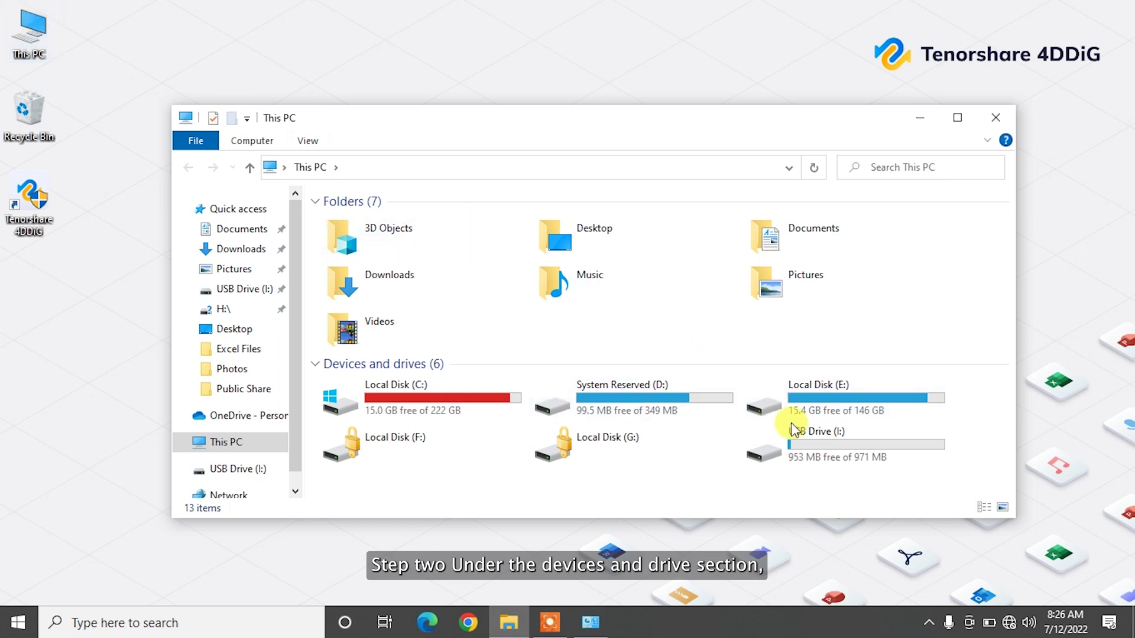
left_click(816, 439)
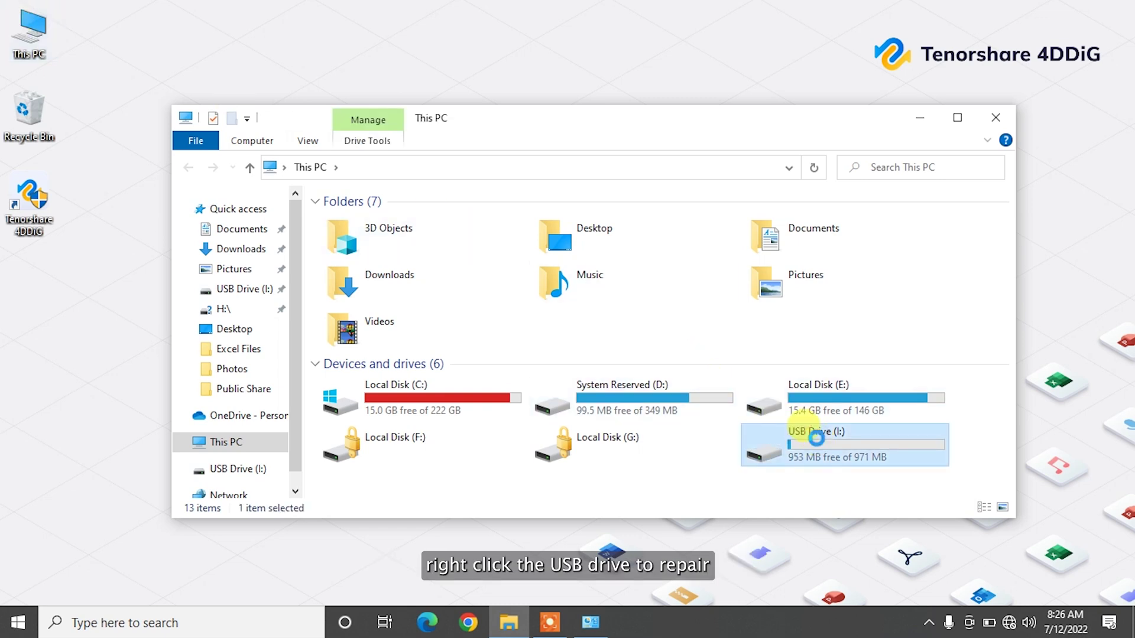
right_click(817, 439)
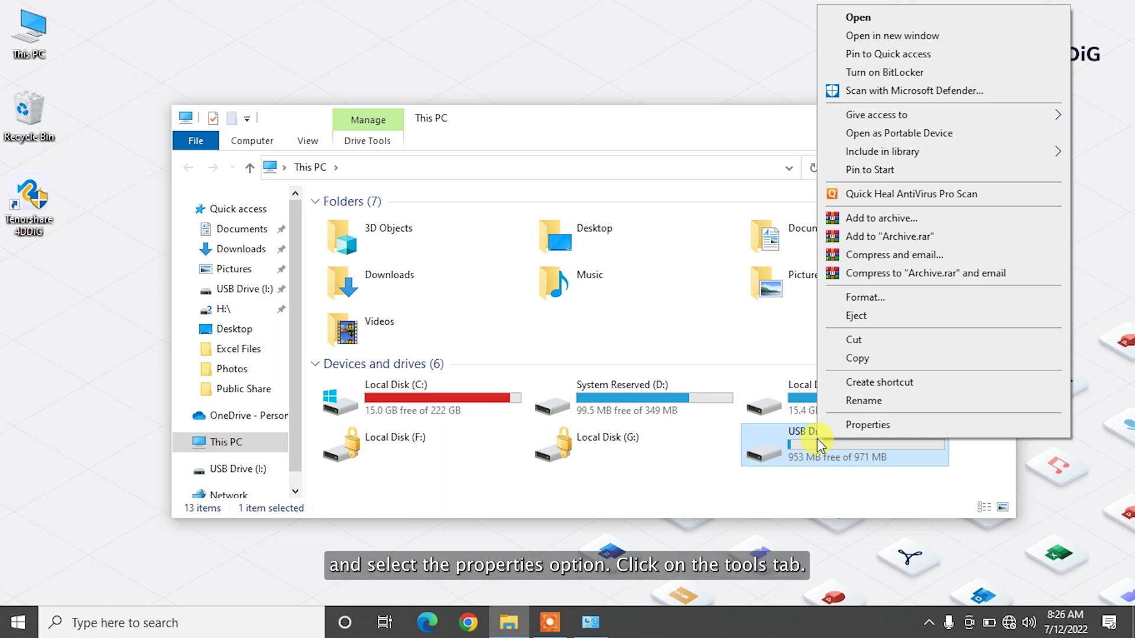
left_click(870, 425)
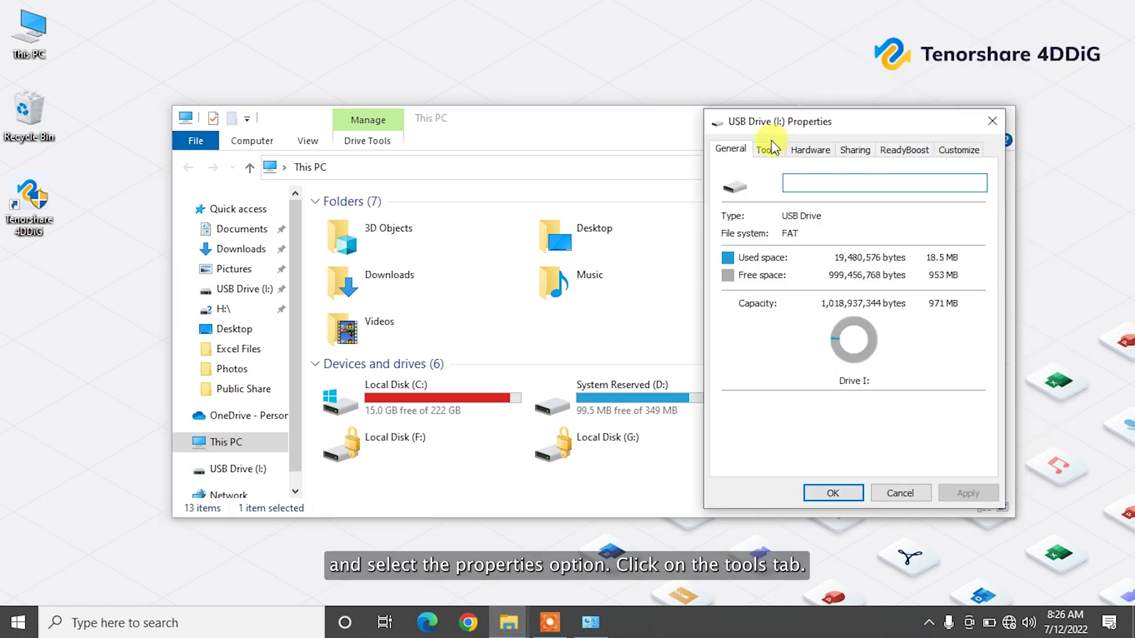
- Scan and repair USB Drive (I:) for errors, then dismiss the report and properties
left_click(809, 108)
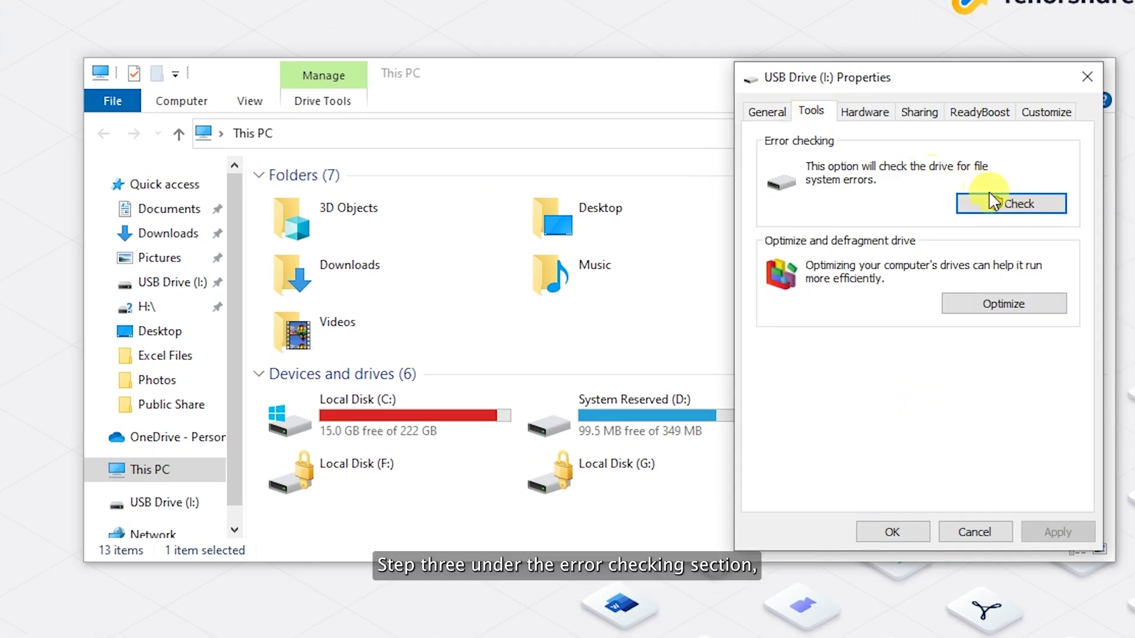
left_click(999, 207)
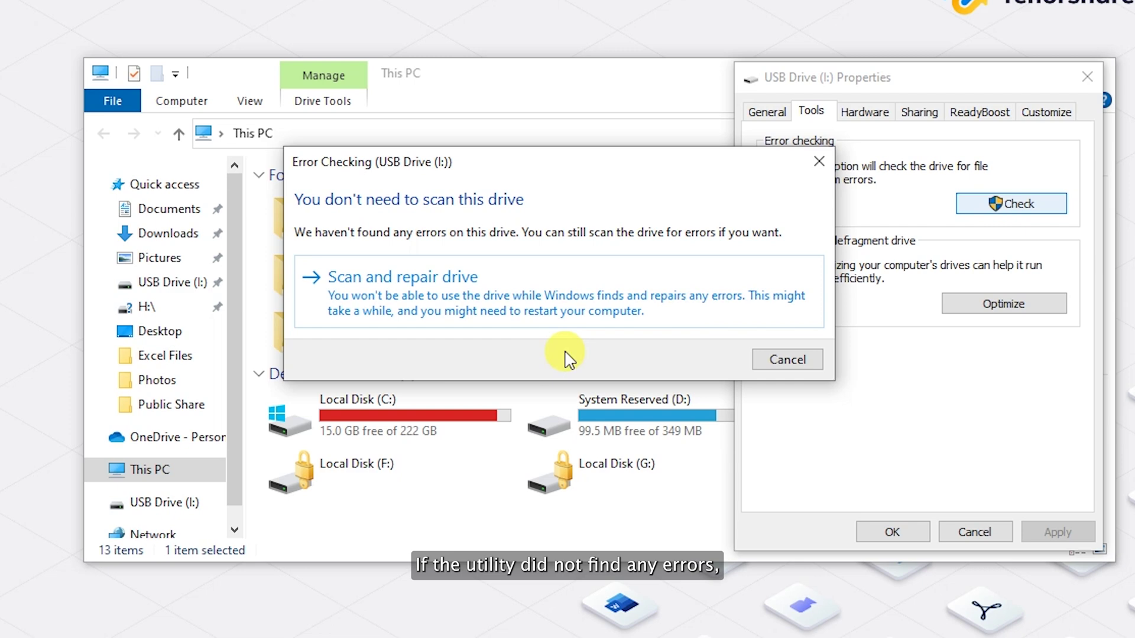
left_click(505, 302)
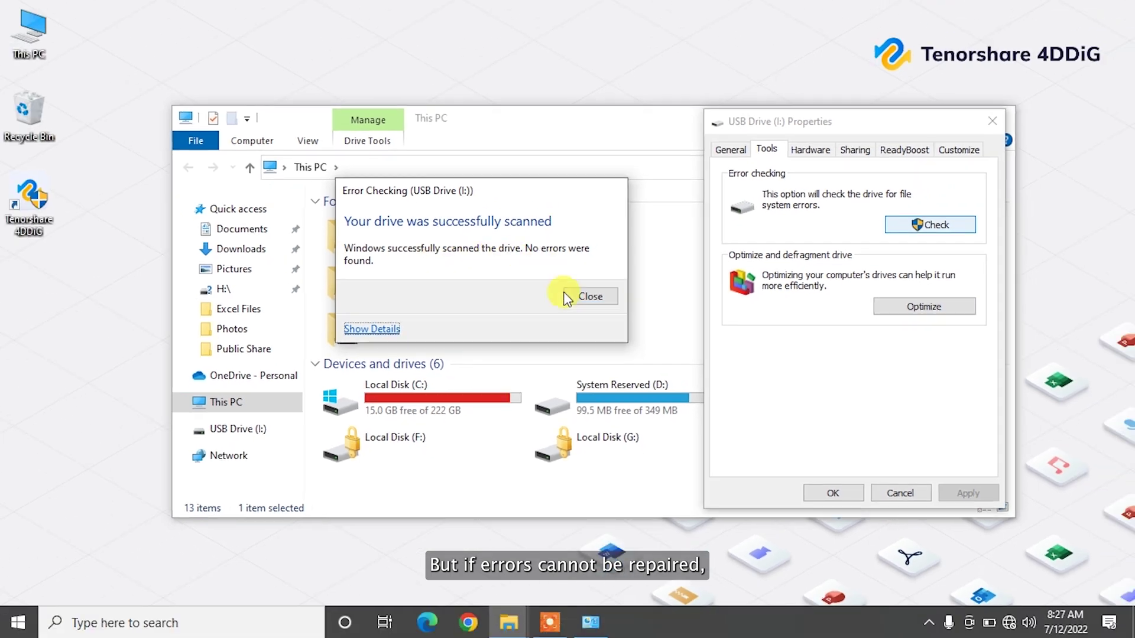
left_click(591, 295)
left_click(835, 497)
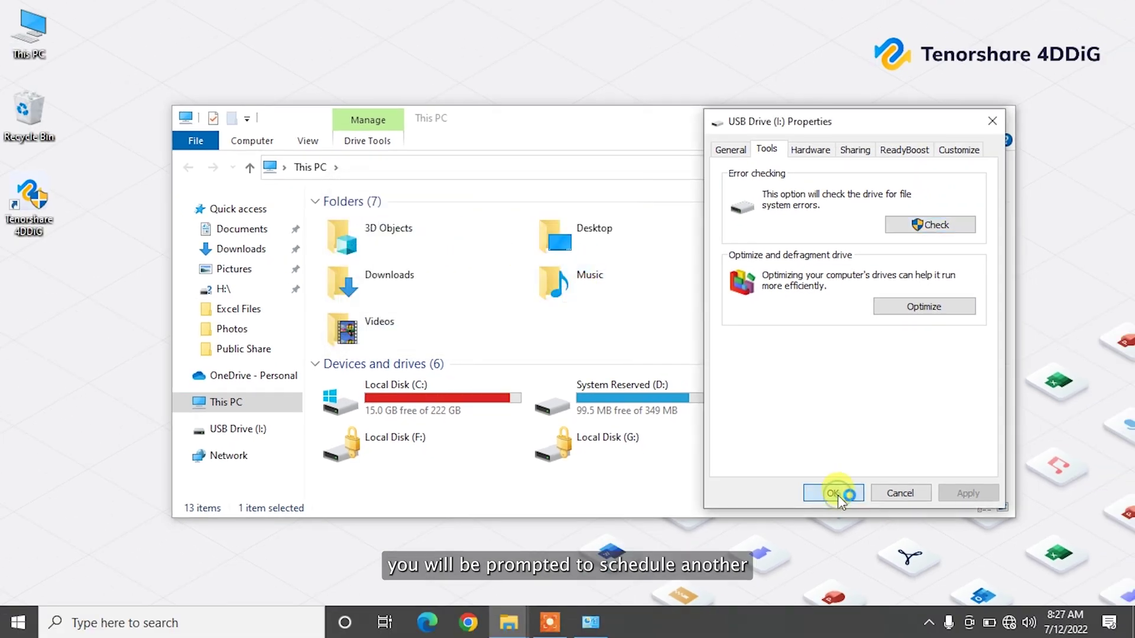
- Close Explorer and launch Command Prompt as administrator by searching for cmd
left_click(991, 117)
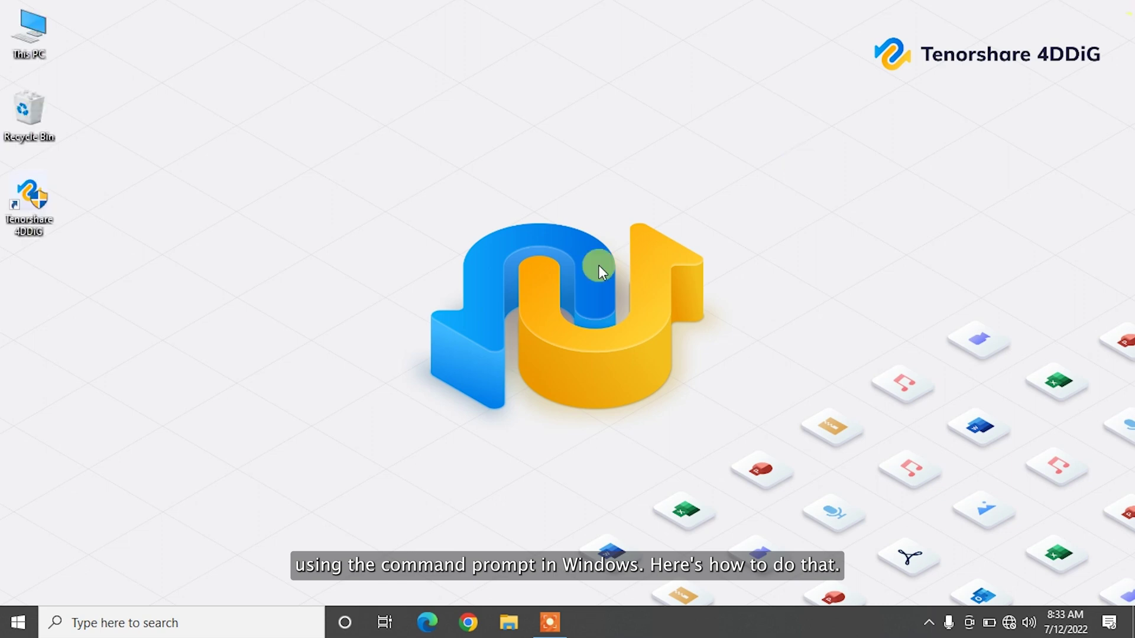
left_click(130, 625)
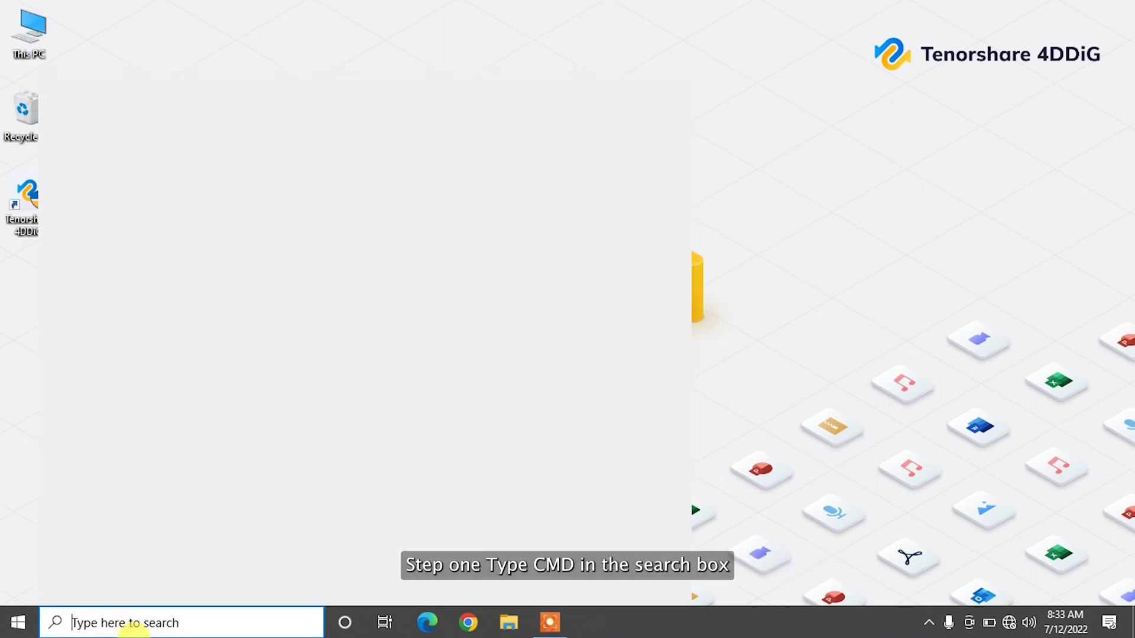
type("cmd")
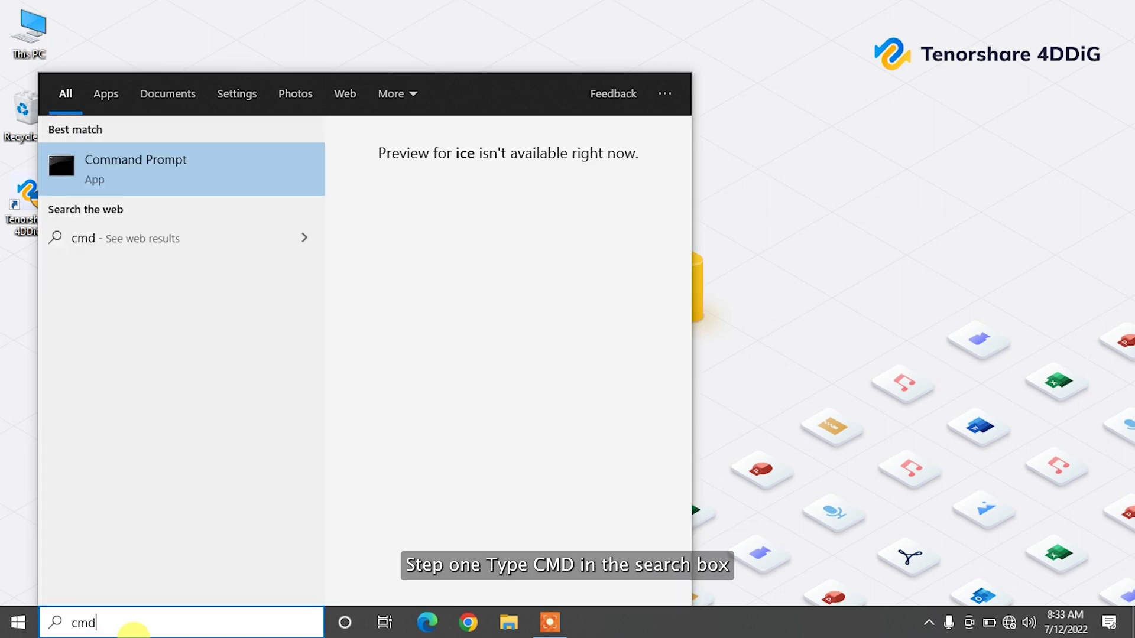
right_click(176, 181)
left_click(223, 195)
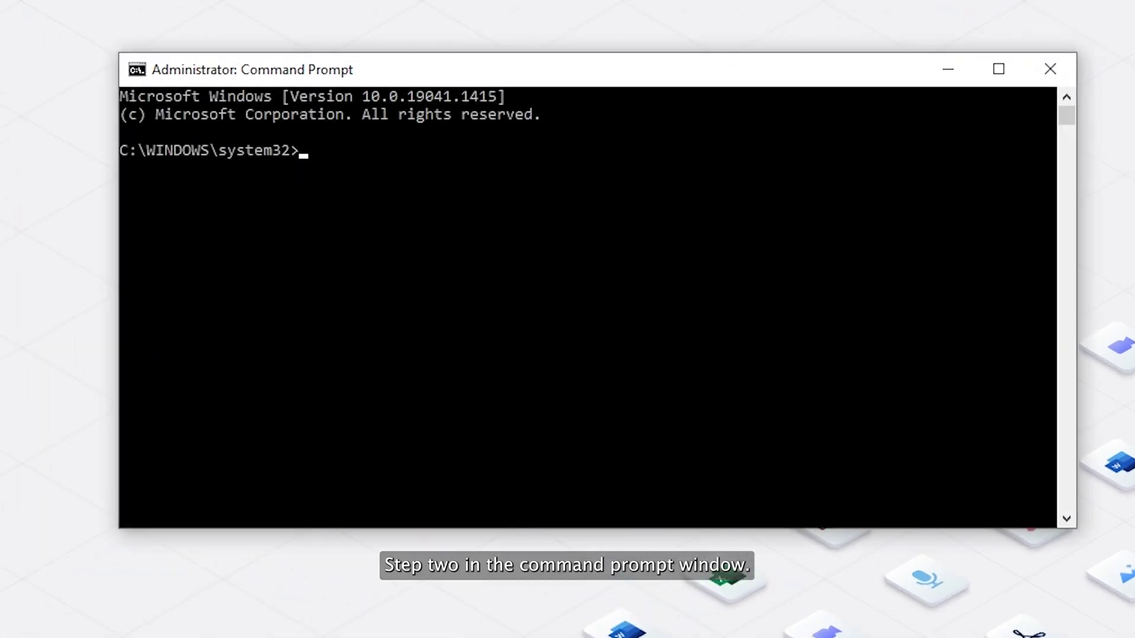
type("diskpart")
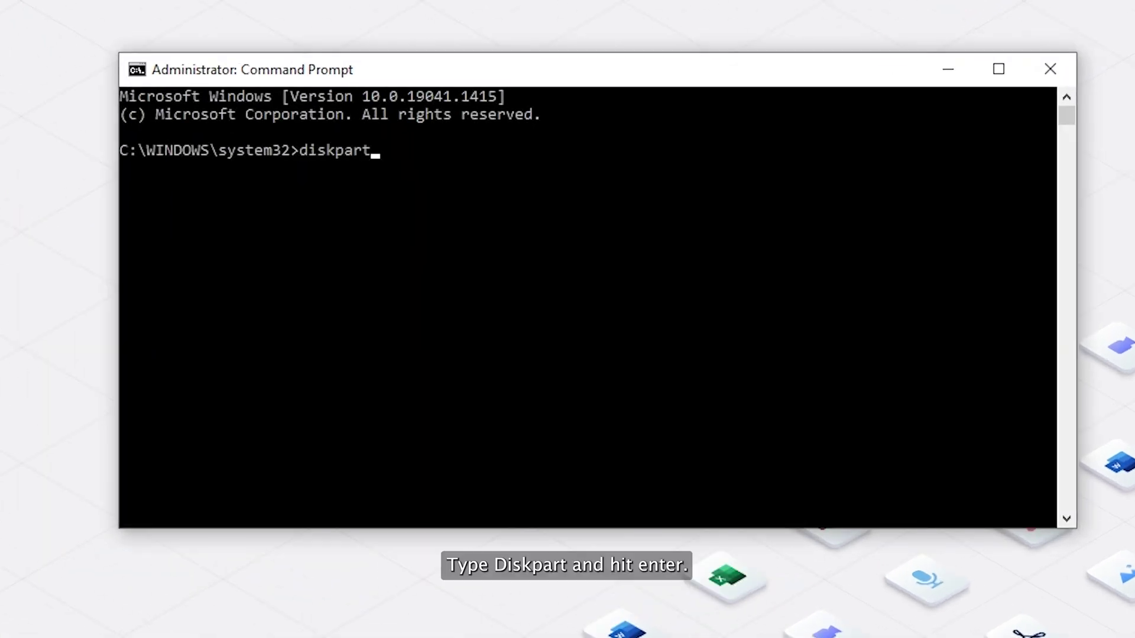
- Run diskpart, select volume 8, and quick-format it as FAT32
key("Return")
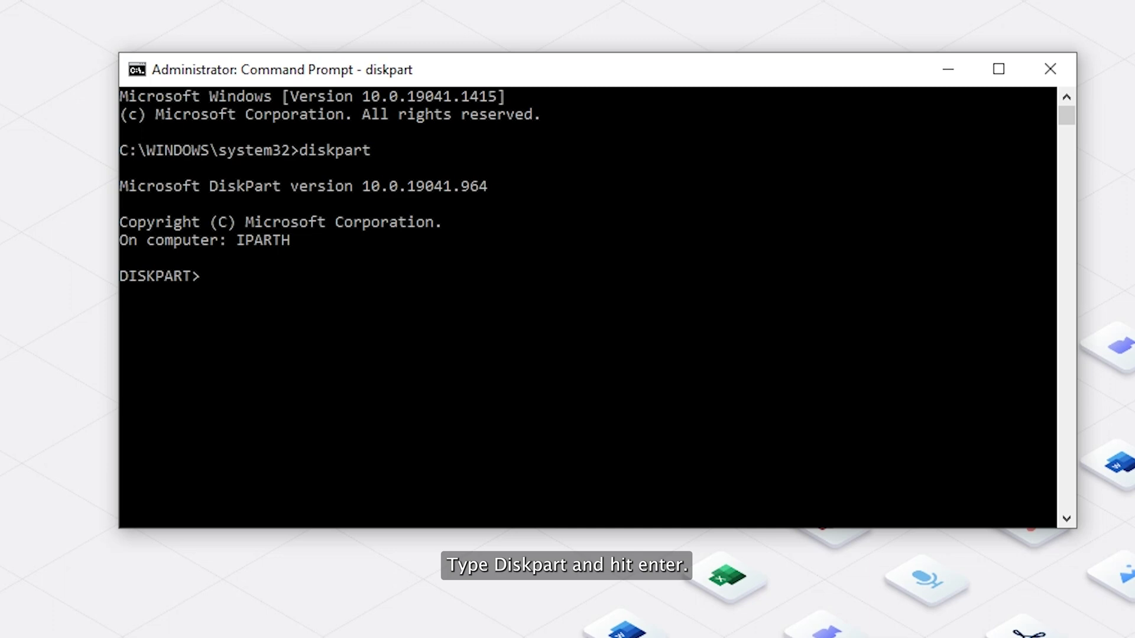
type("lect volume 8")
type("list volume")
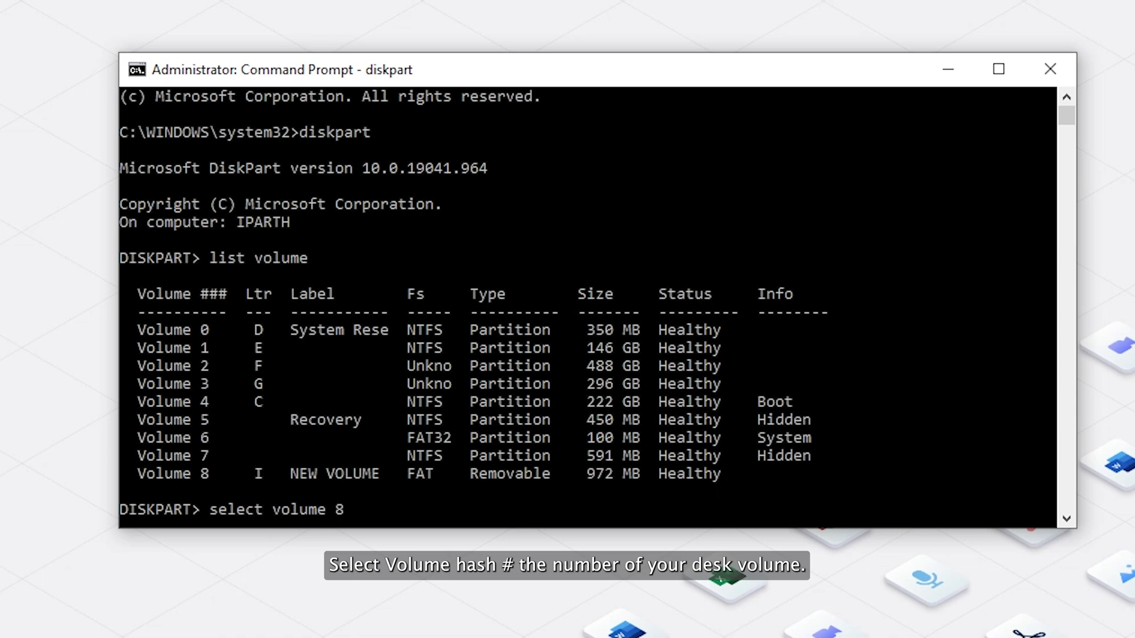
key("Return")
type("format fs")
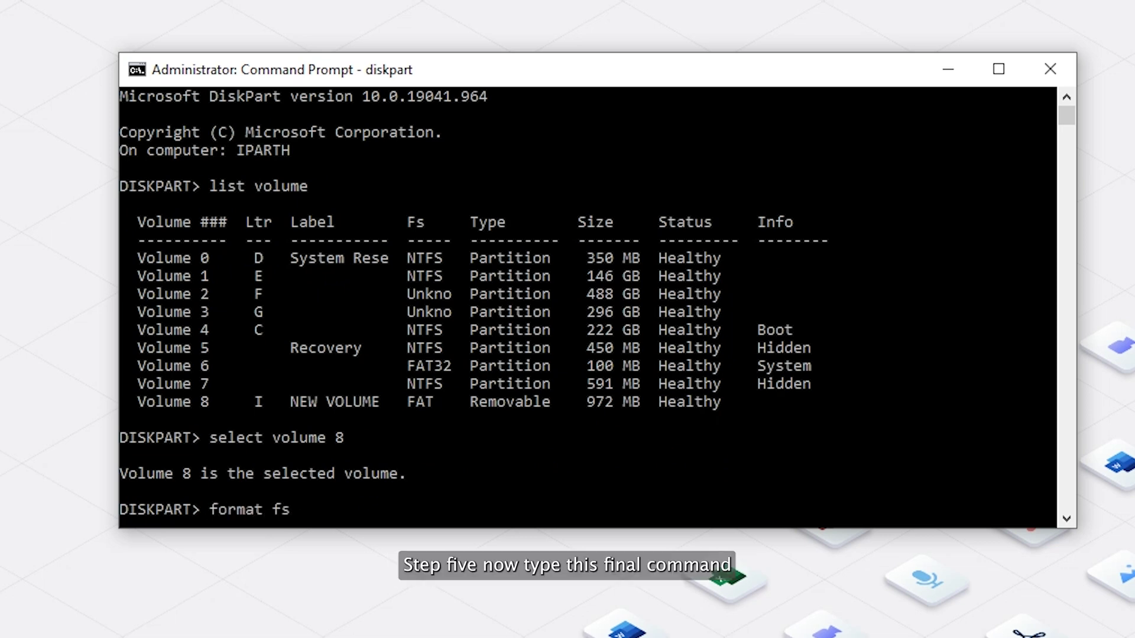
type("=fat32")
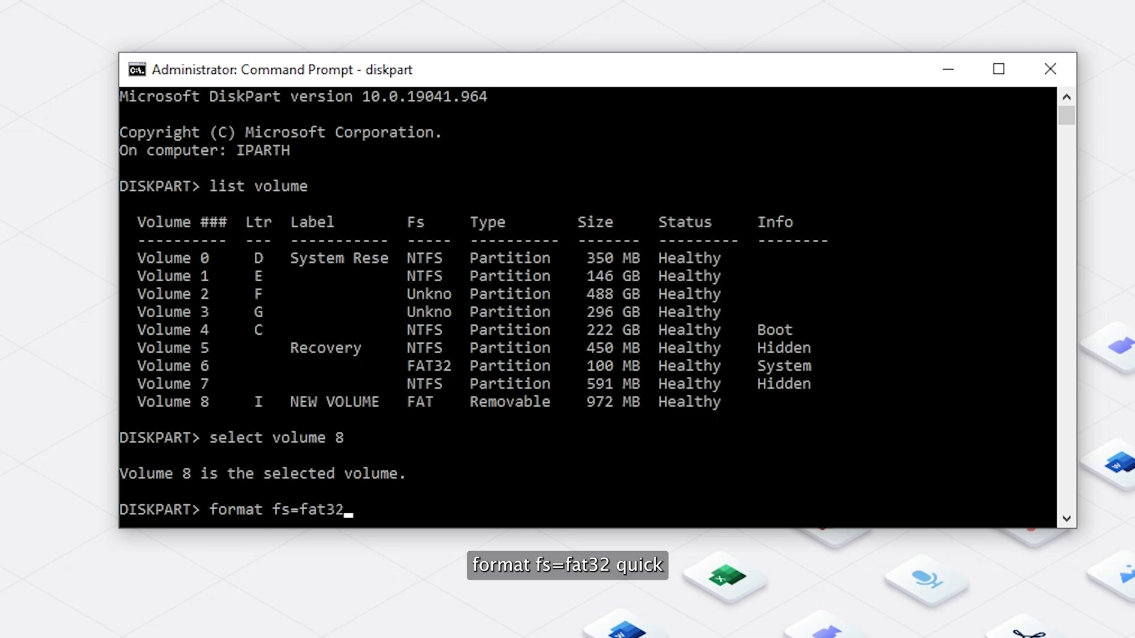
type(" quick")
key("Return")
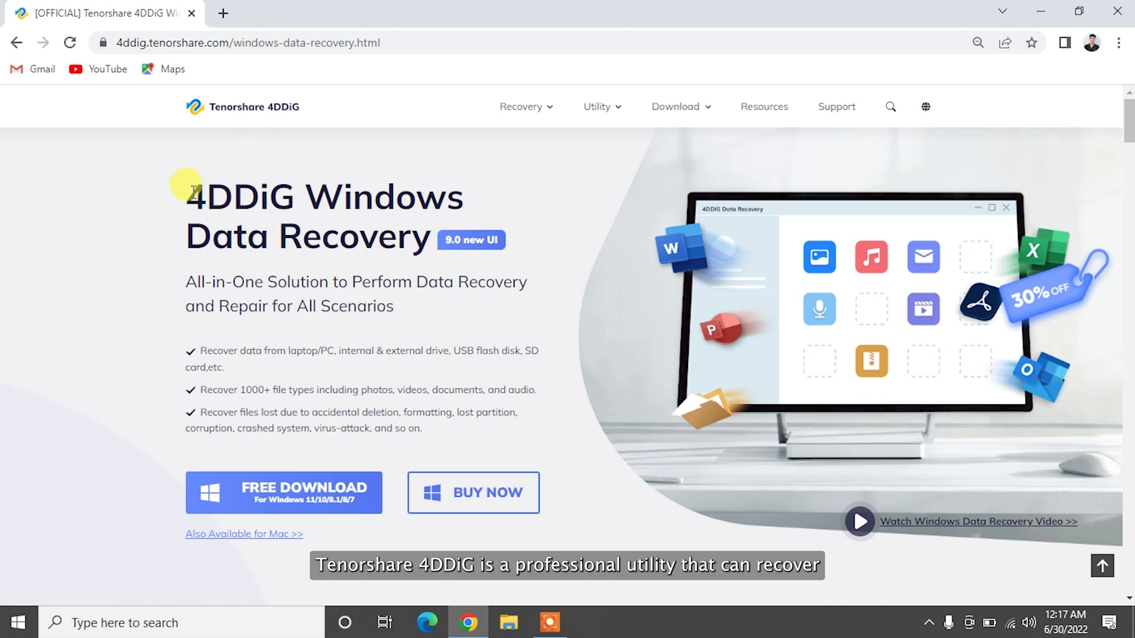
- Review the 4DDiG Windows Data Recovery page and download the free trial installer
left_click_drag(194, 190, 497, 240)
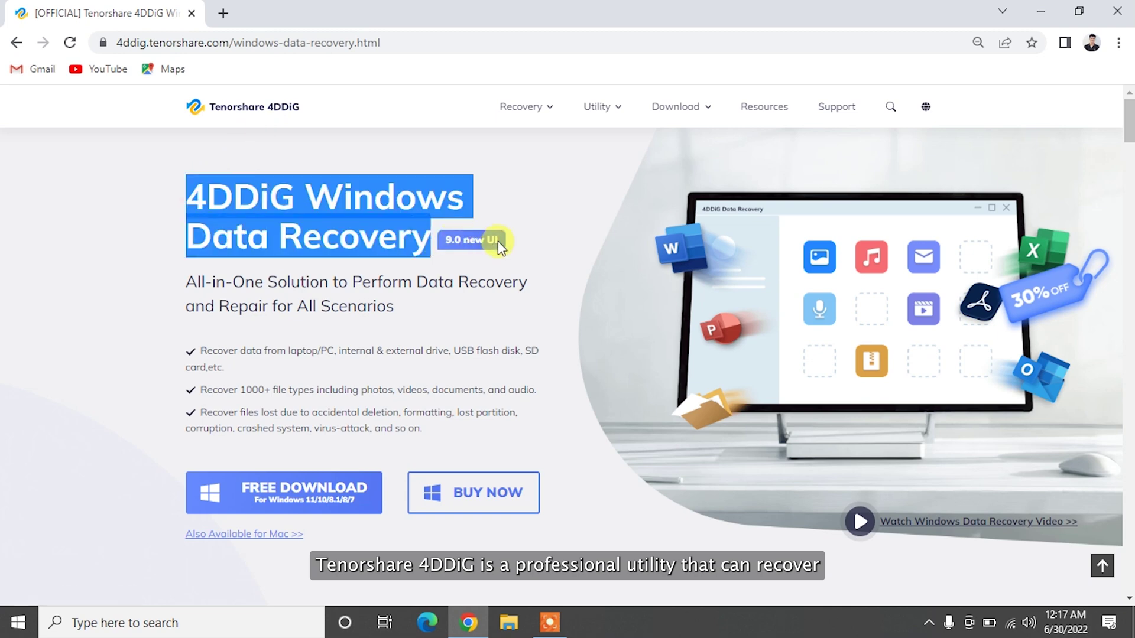
left_click(105, 327)
scroll(104, 327, "down", 3)
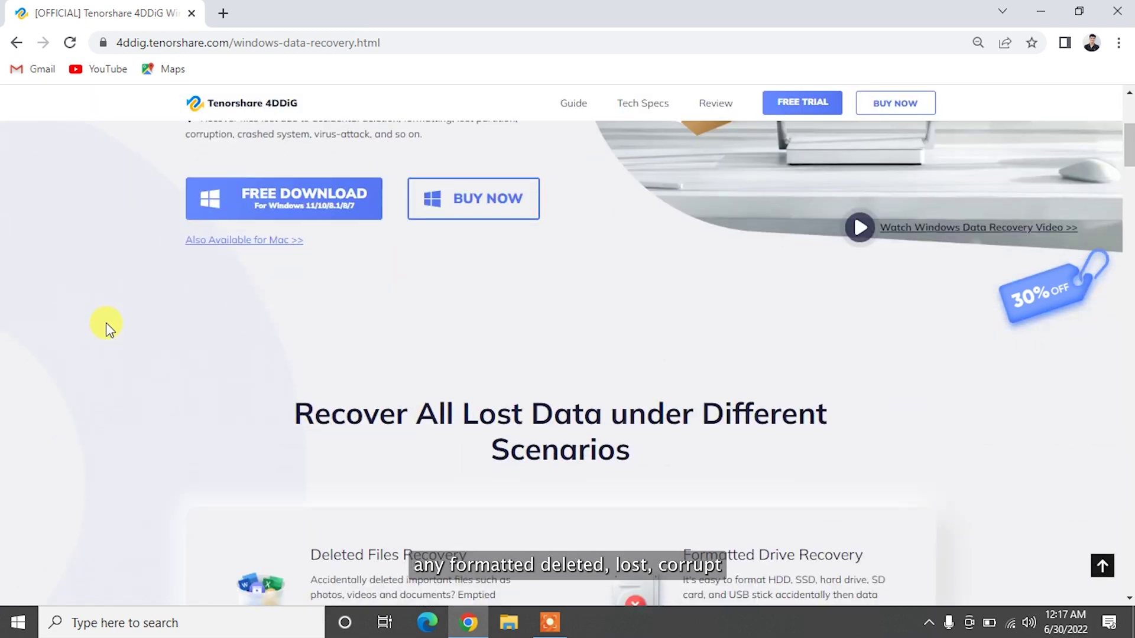
scroll(105, 327, "down", 2)
scroll(106, 327, "down", 2)
scroll(105, 327, "down", 1)
scroll(105, 327, "down", 1)
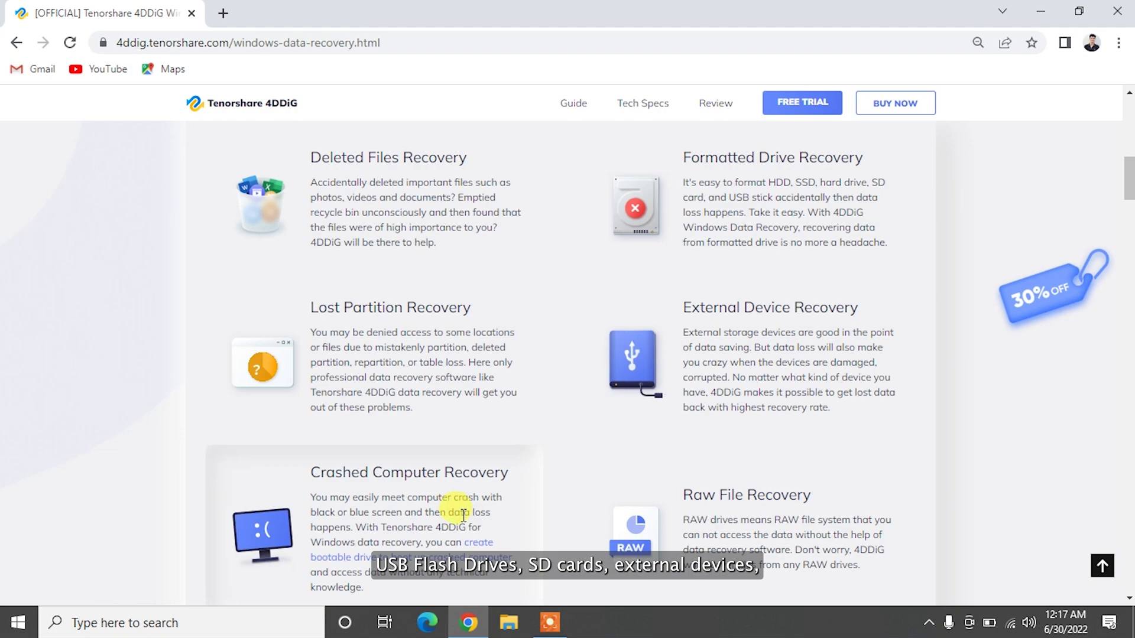
scroll(698, 525, "down", 3)
scroll(697, 525, "down", 3)
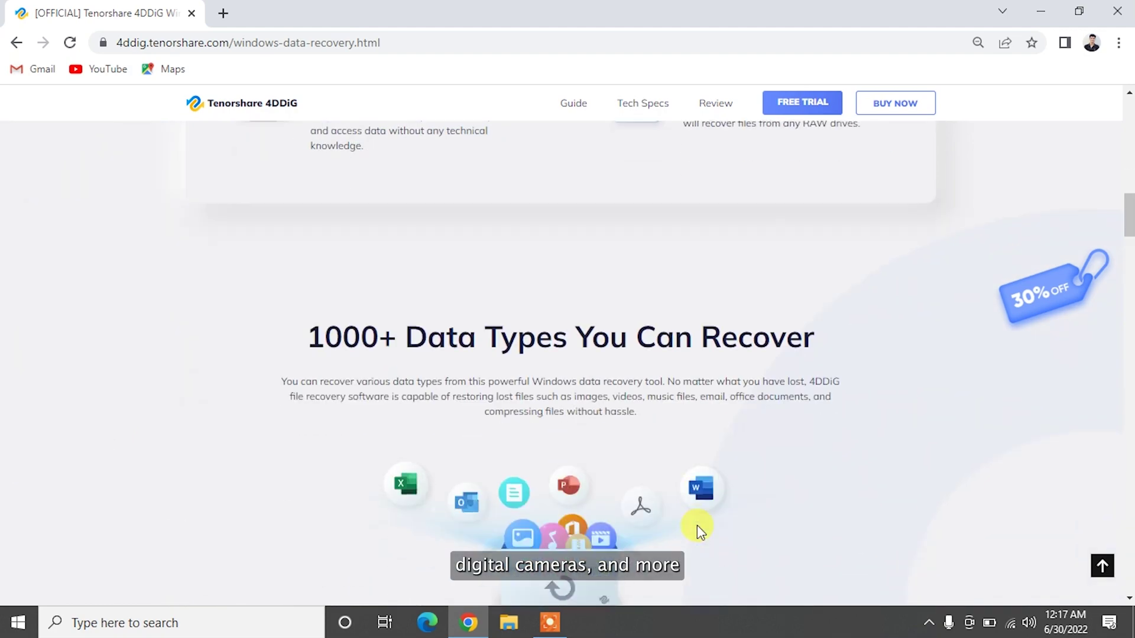
scroll(697, 525, "down", 1)
scroll(697, 529, "down", 2)
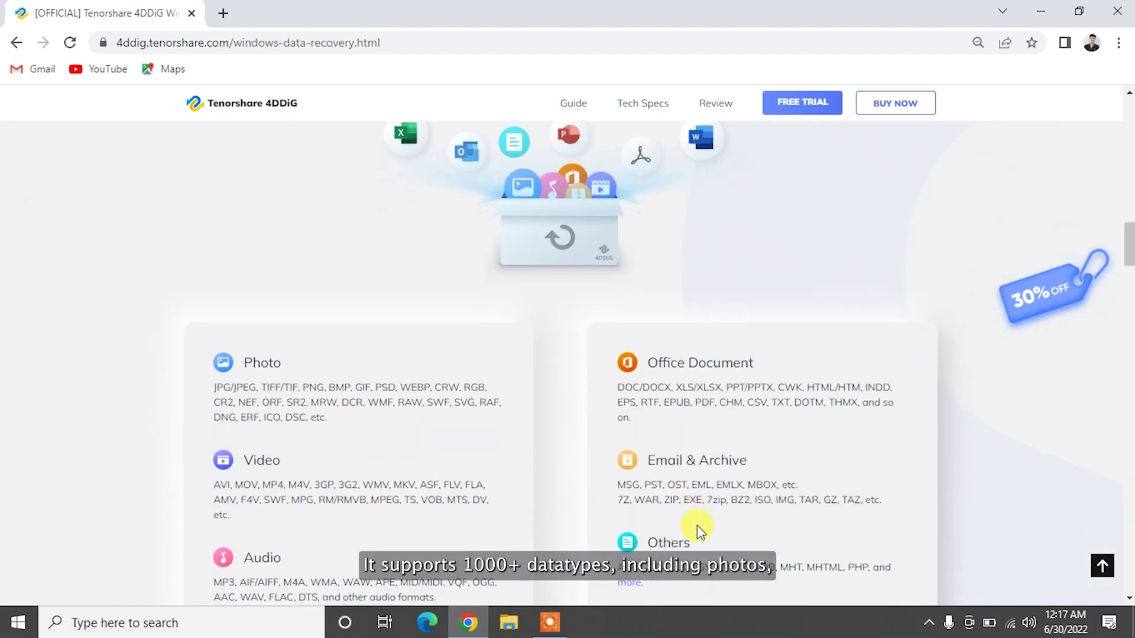
scroll(697, 529, "down", 2)
scroll(698, 530, "down", 2)
scroll(697, 529, "down", 1)
scroll(696, 529, "down", 2)
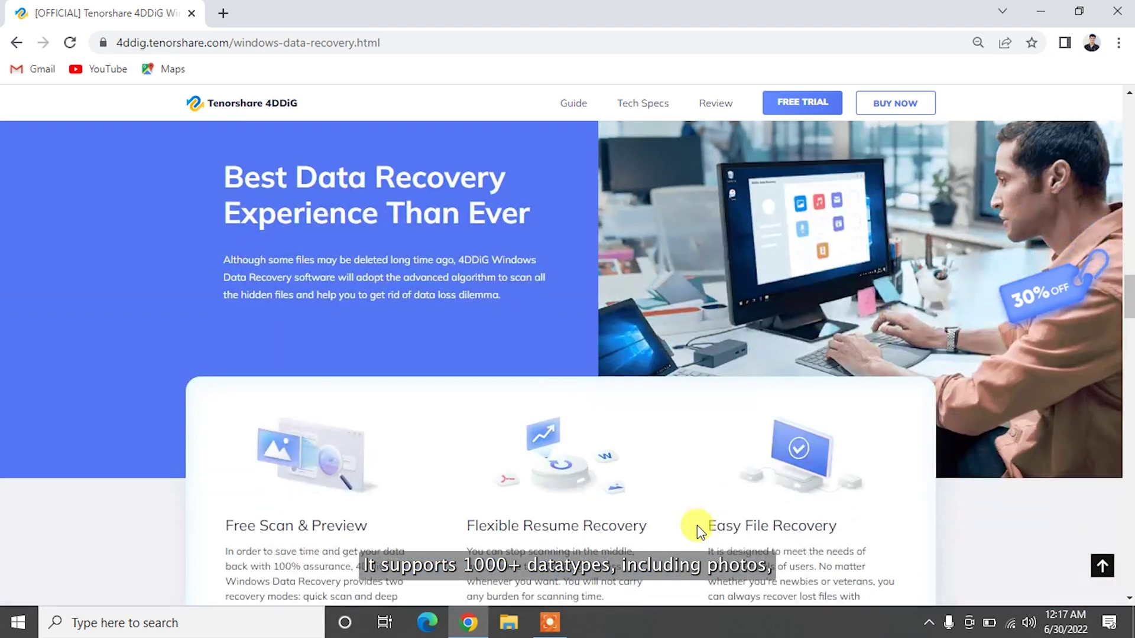
scroll(697, 529, "down", 2)
scroll(697, 529, "down", 2)
scroll(697, 525, "down", 2)
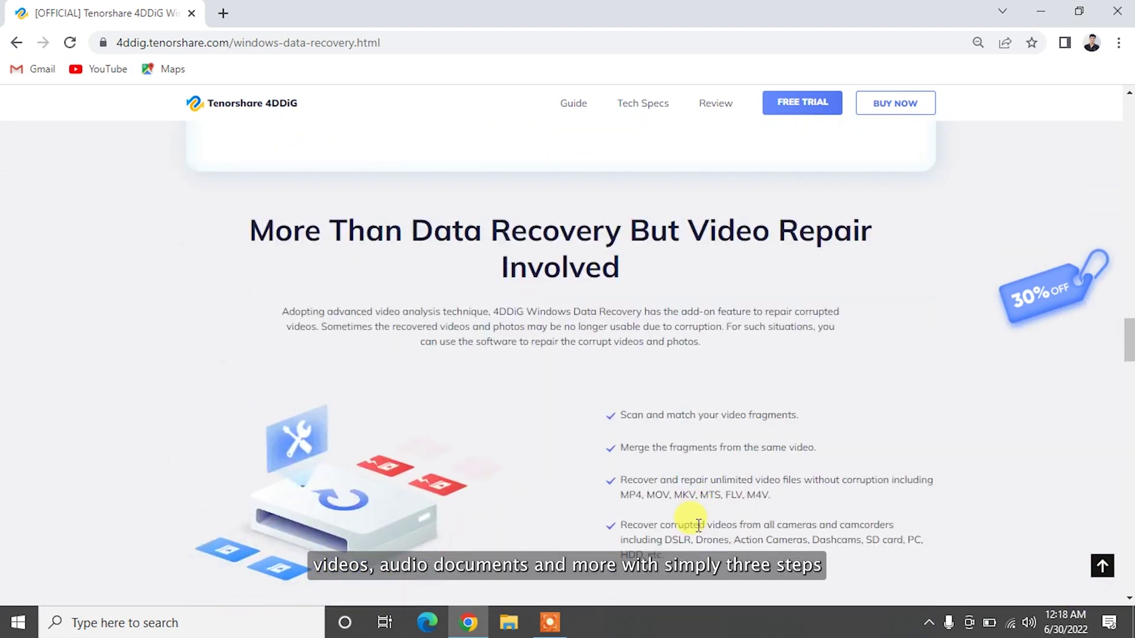
scroll(697, 525, "down", 1)
scroll(697, 526, "down", 2)
scroll(697, 525, "down", 2)
scroll(697, 524, "down", 1)
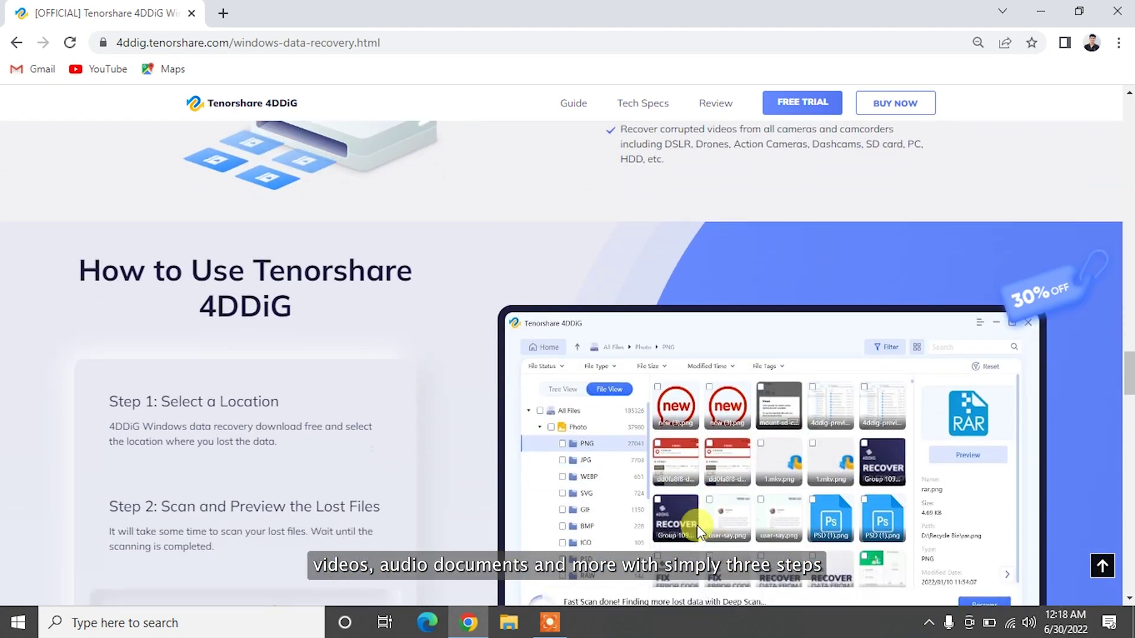
scroll(698, 525, "down", 1)
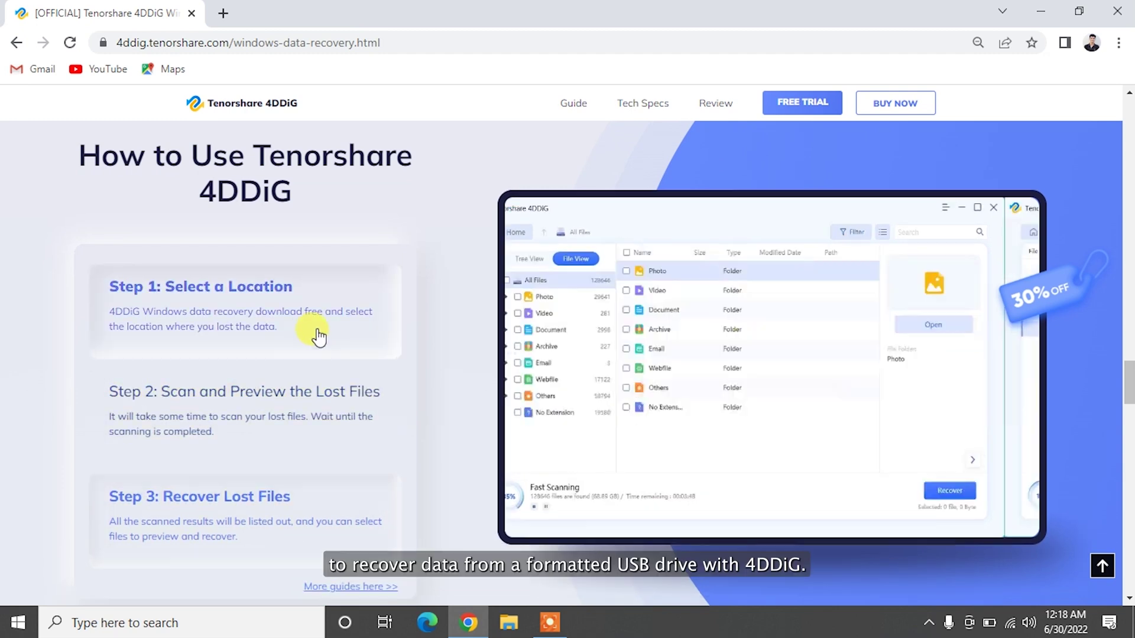
left_click(318, 392)
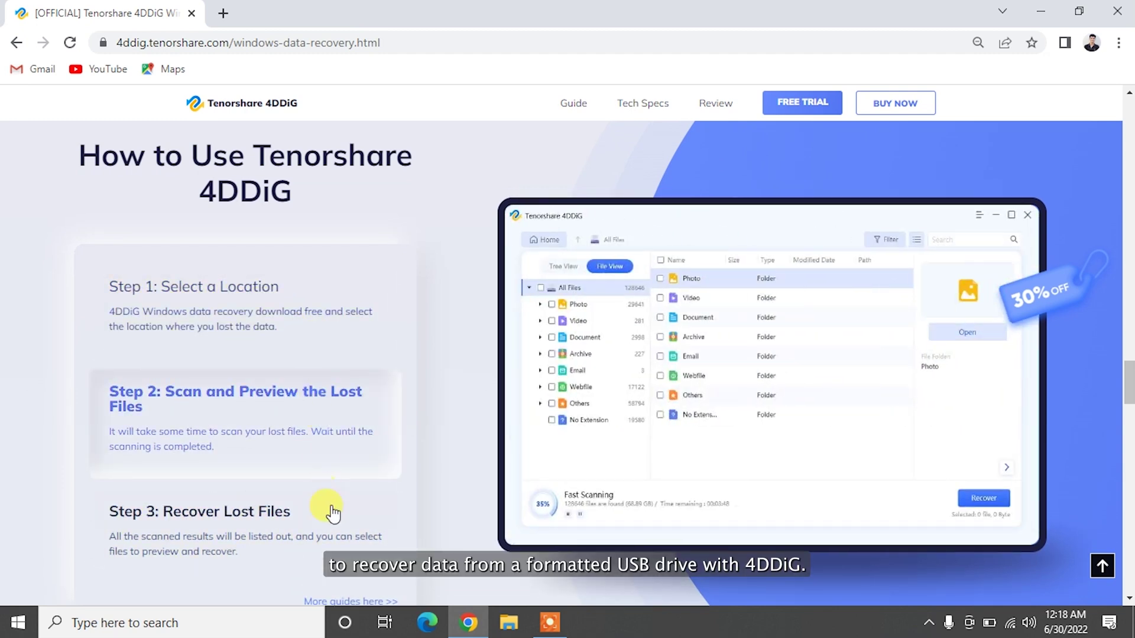
left_click(811, 104)
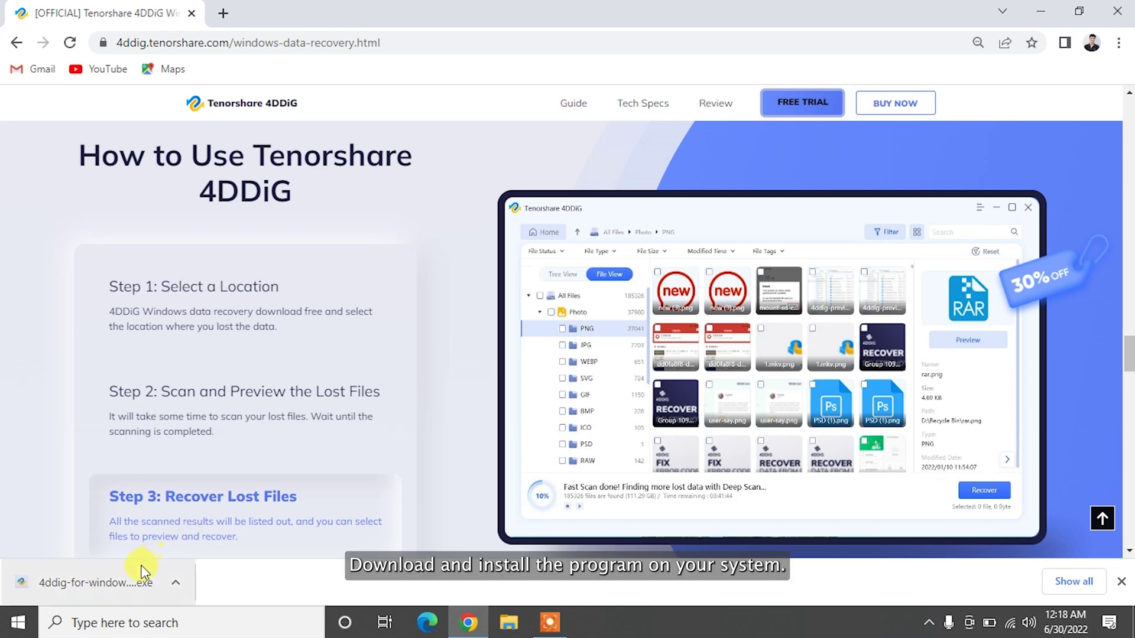
- Scan USB Drive (I:) for all file types and select the two found MP4 videos
left_click(142, 572)
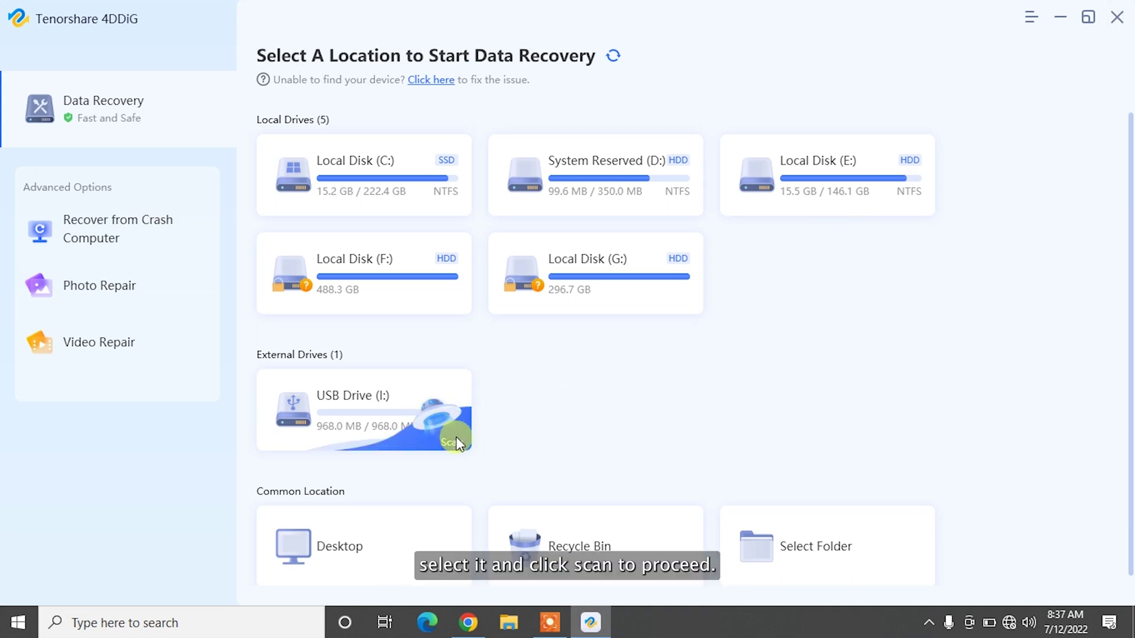
left_click(457, 443)
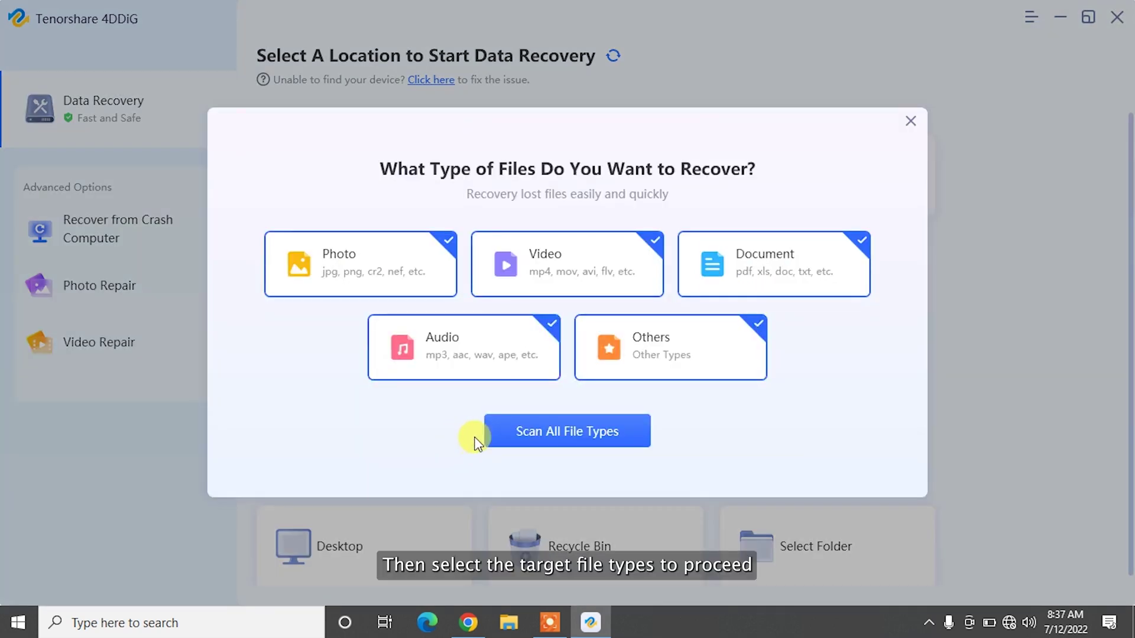
left_click(562, 440)
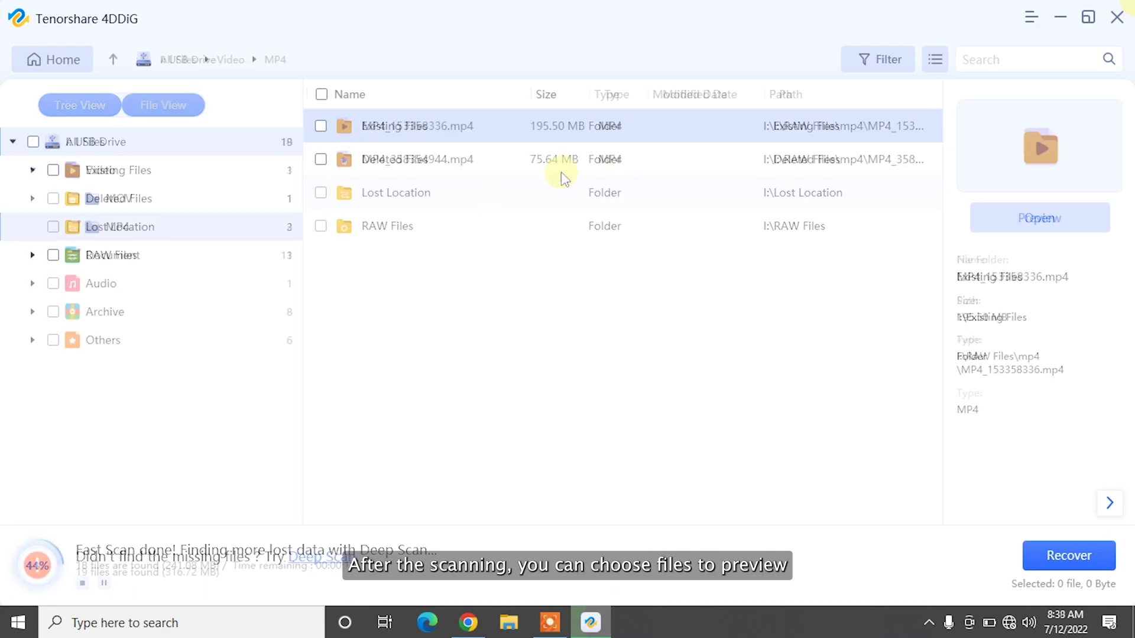
left_click(321, 95)
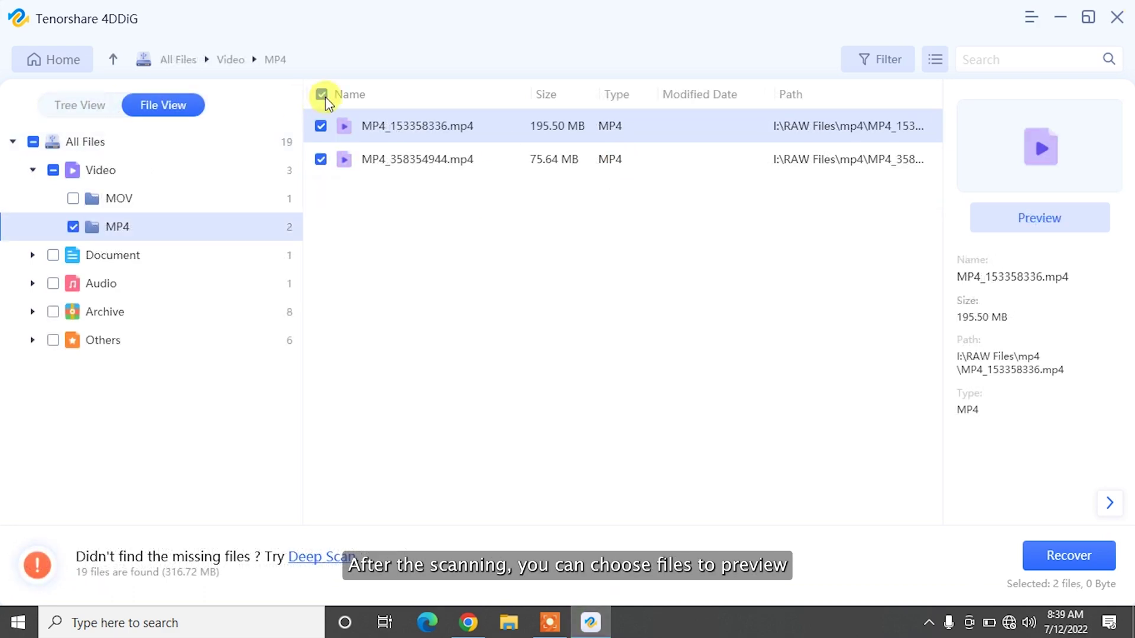
- Recover the two MP4 videos to the Desktop and dismiss the completion message
left_click(1039, 556)
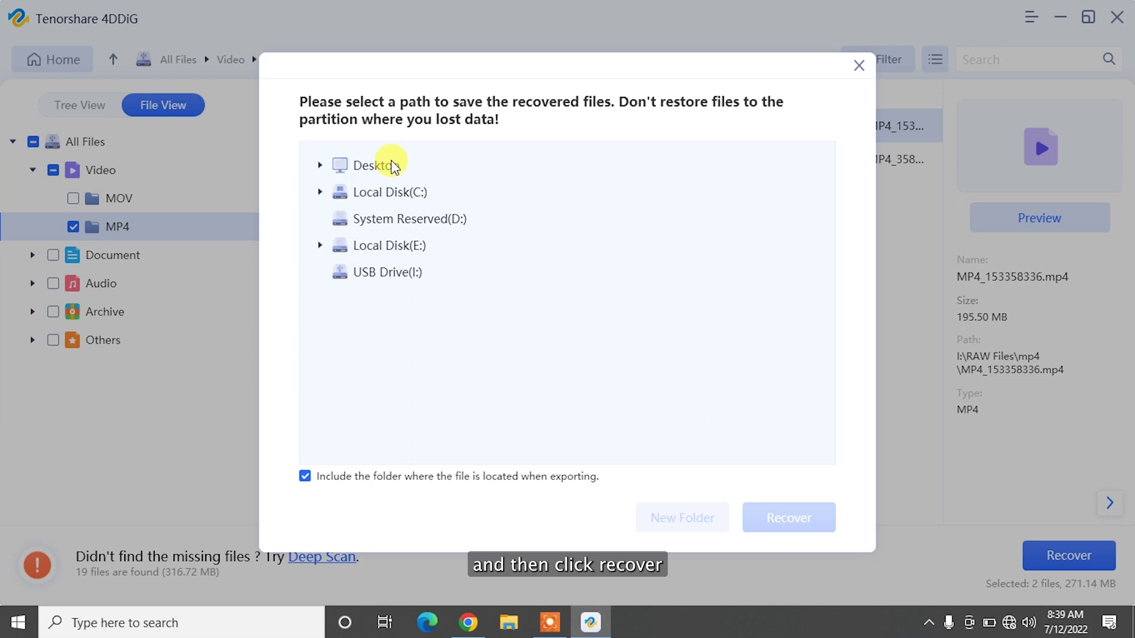
left_click(393, 165)
left_click(763, 522)
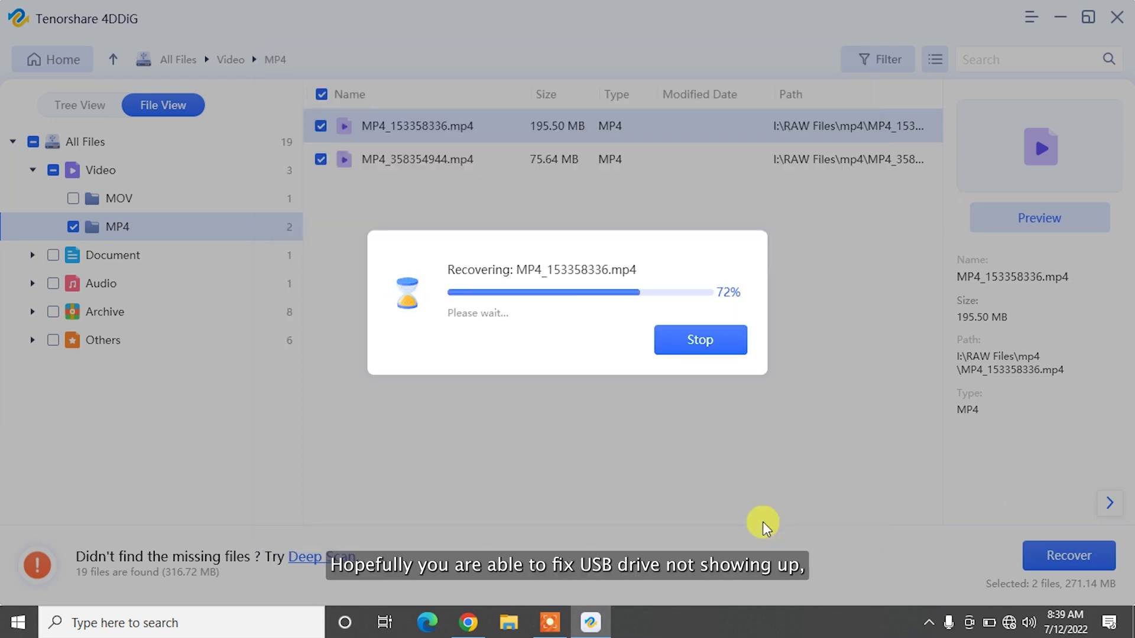
left_click(567, 372)
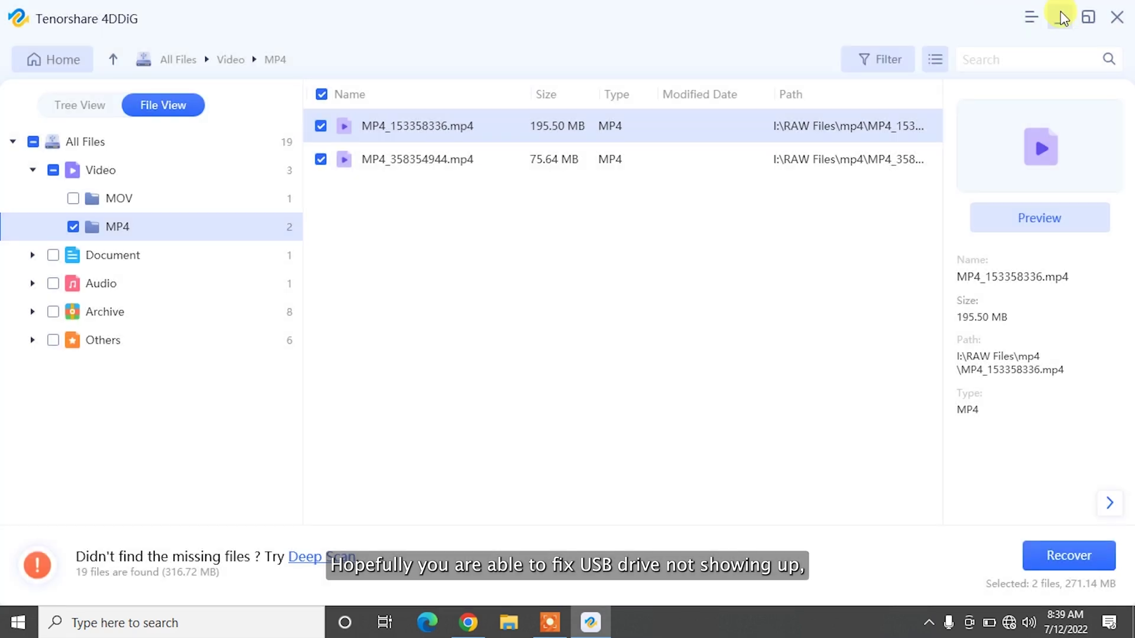
- Minimize 4DDiG, select the two recovered videos in the output folder, then close the folder
left_click(1061, 19)
left_click_drag(661, 276, 342, 244)
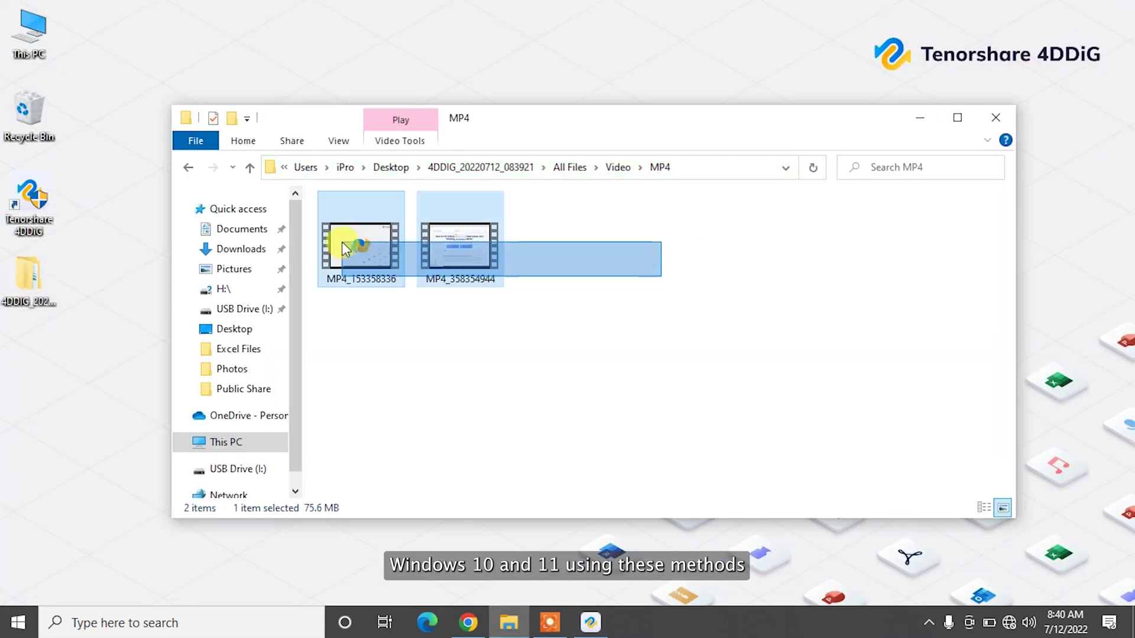
left_click(995, 117)
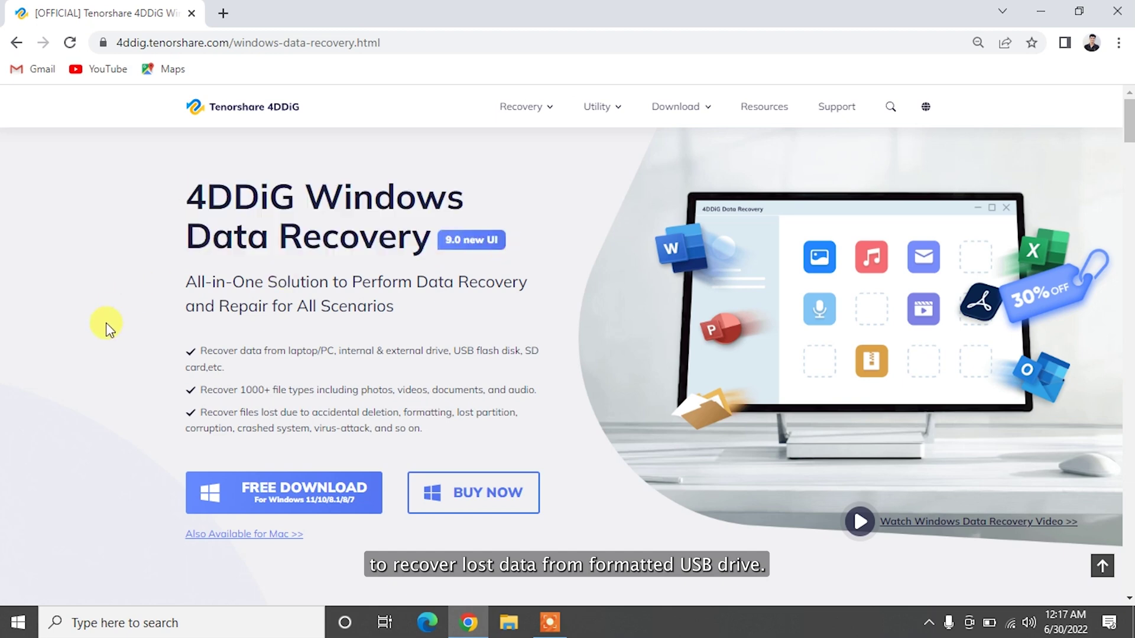
scroll(106, 326, "down", 3)
scroll(105, 327, "down", 2)
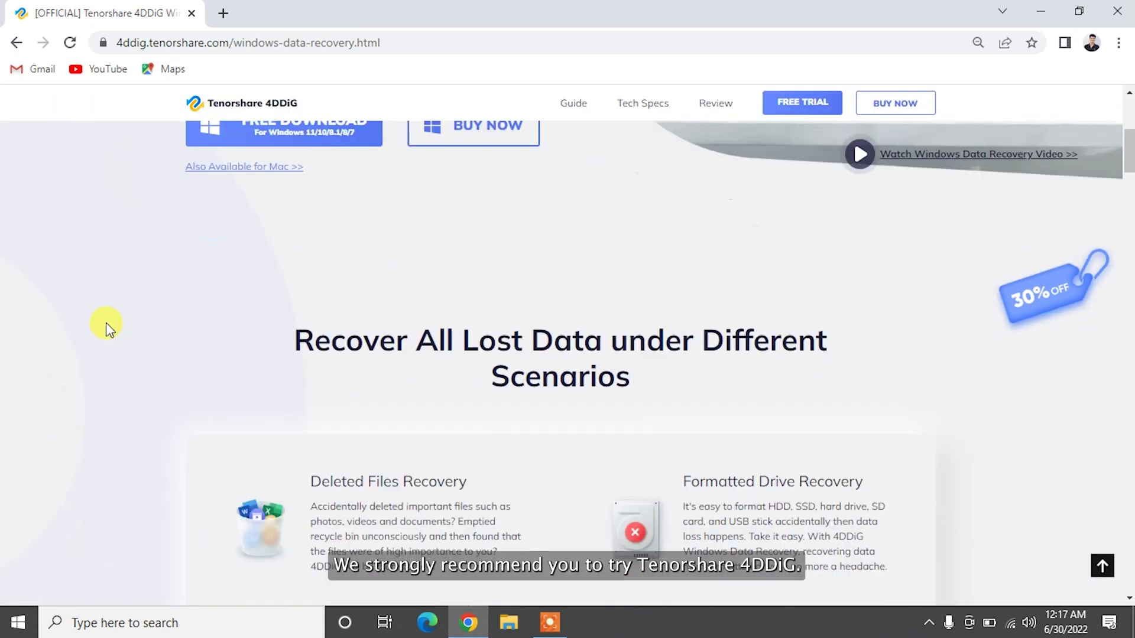
scroll(106, 326, "down", 2)
scroll(105, 326, "down", 2)
scroll(106, 327, "down", 1)
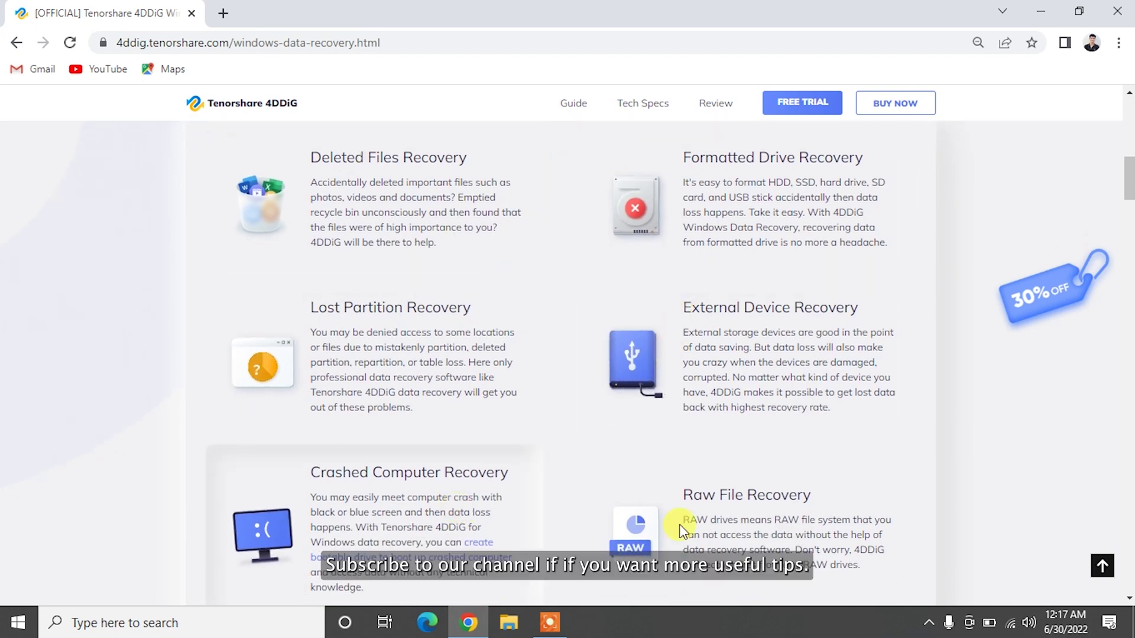
scroll(691, 524, "down", 3)
scroll(698, 526, "down", 1)
scroll(697, 525, "down", 2)
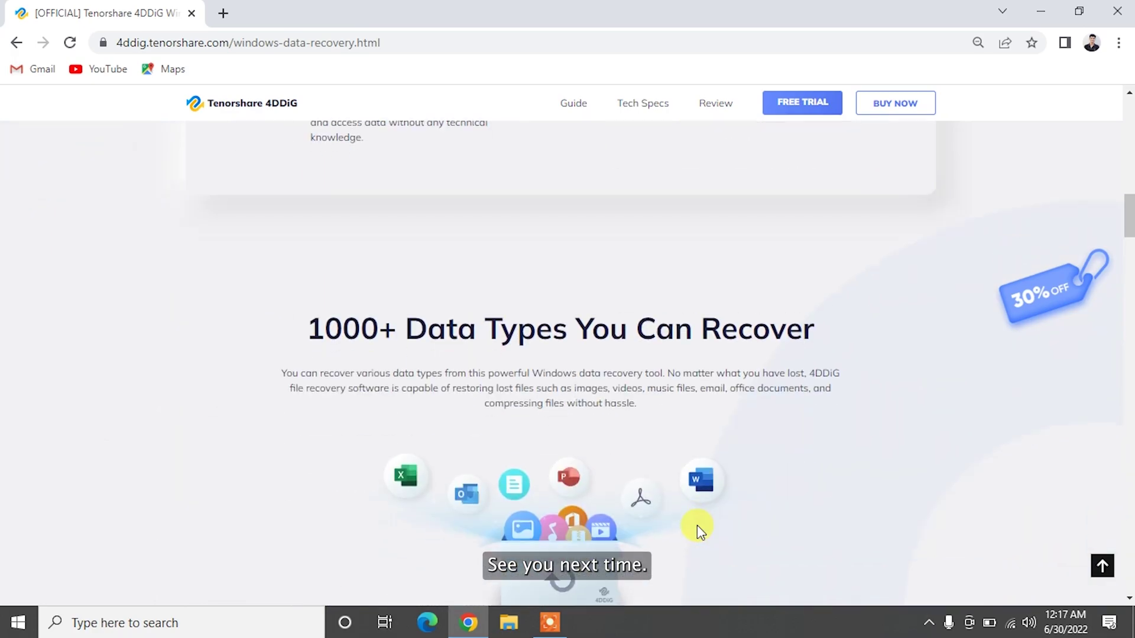